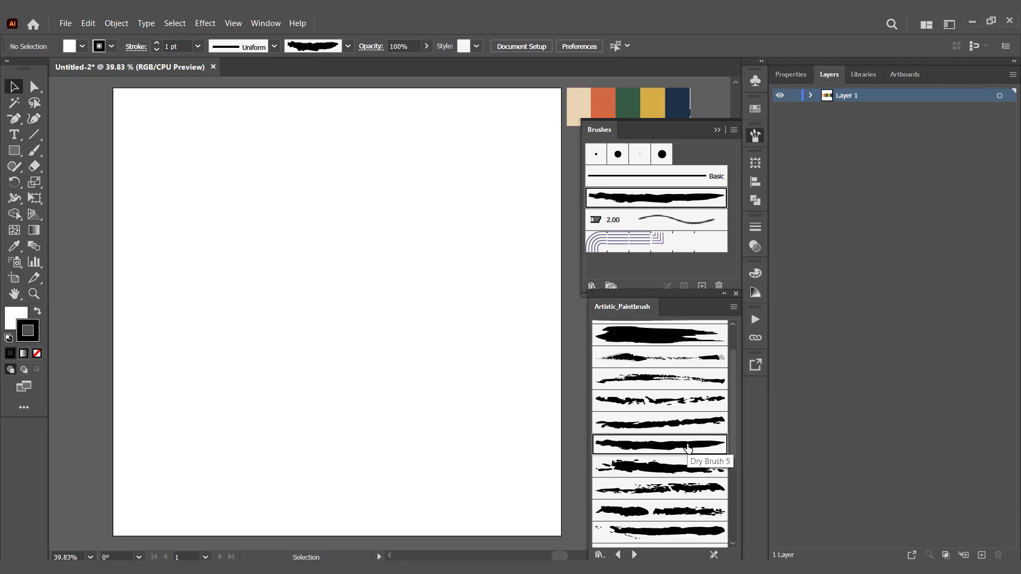
click(35, 153)
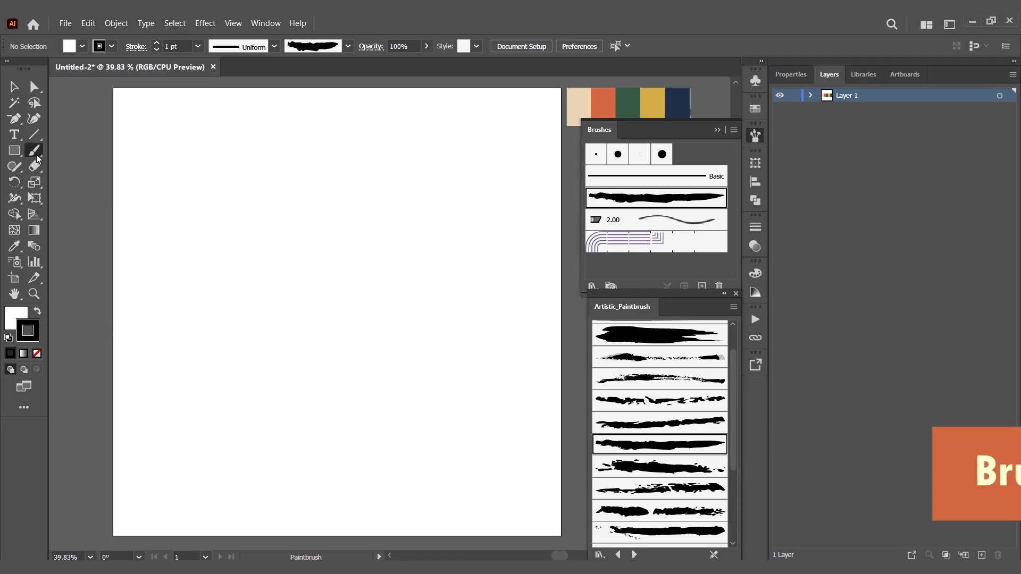
drag(277, 316, 293, 240)
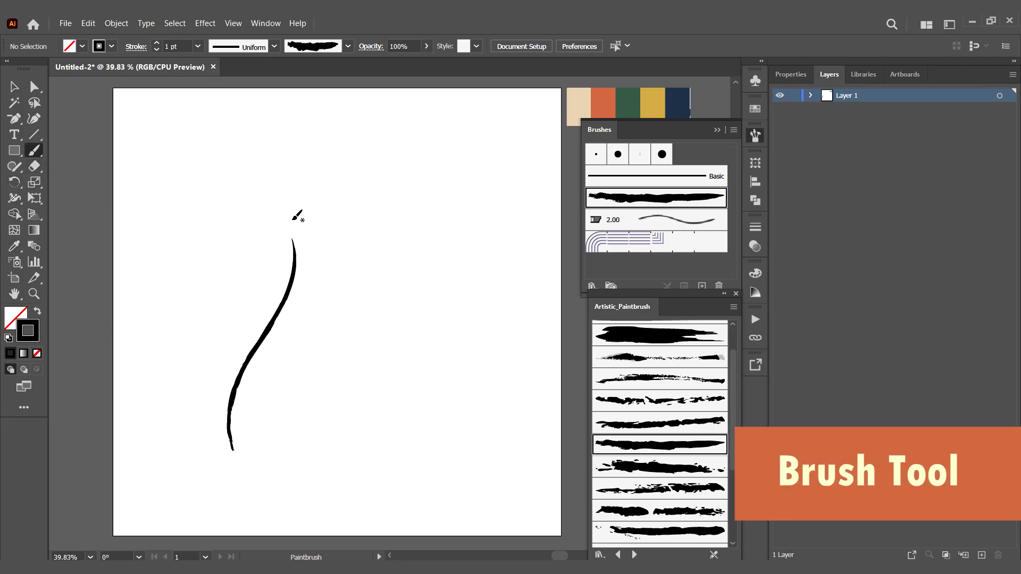
key(ctrl+z)
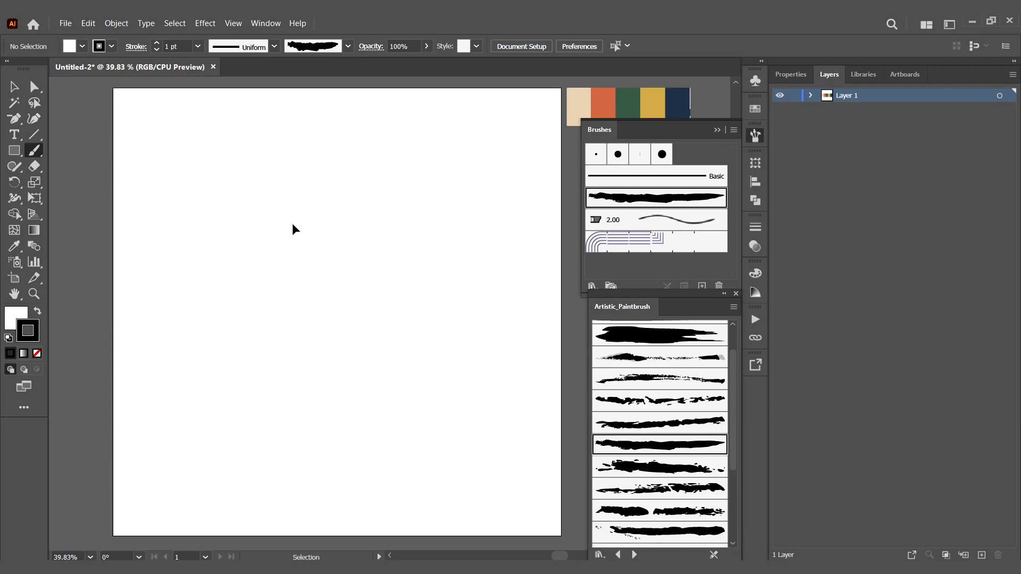
click(609, 98)
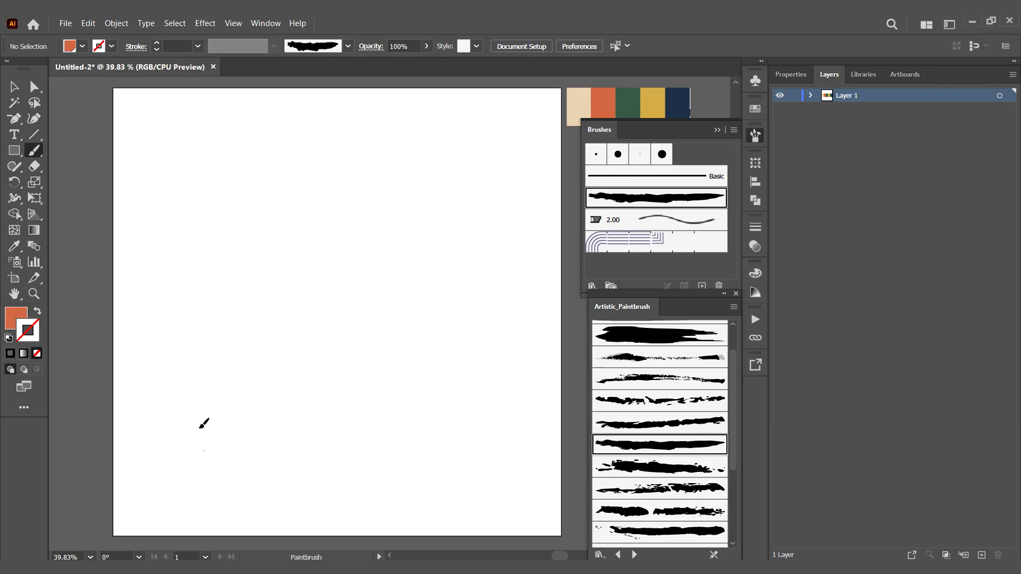
drag(287, 220, 286, 215)
key(ctrl+z)
- Create a 1080 × 1080 px rectangle aligned to the artboard as a beige background with no stroke
scroll(273, 351, down, 2)
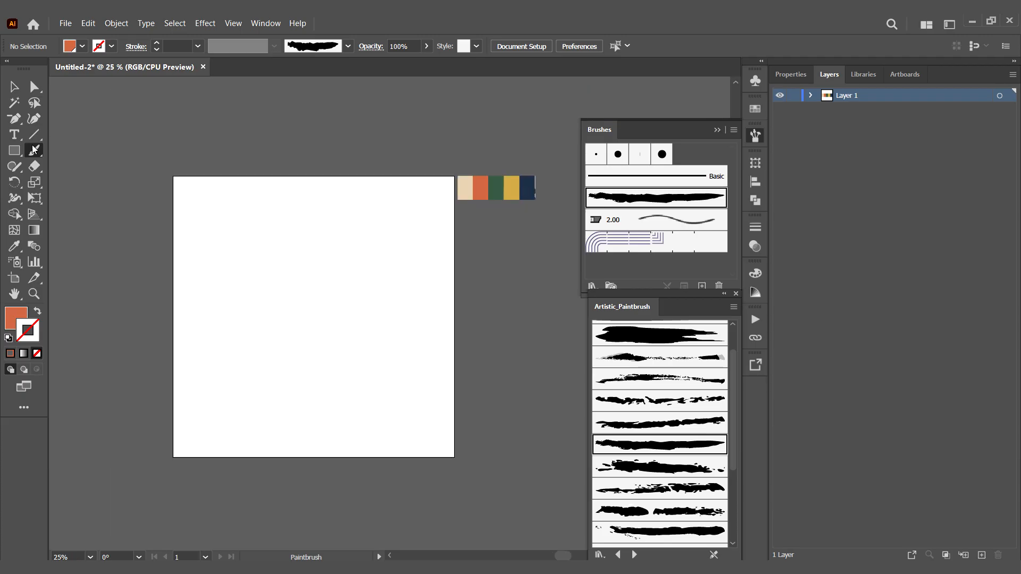
click(264, 245)
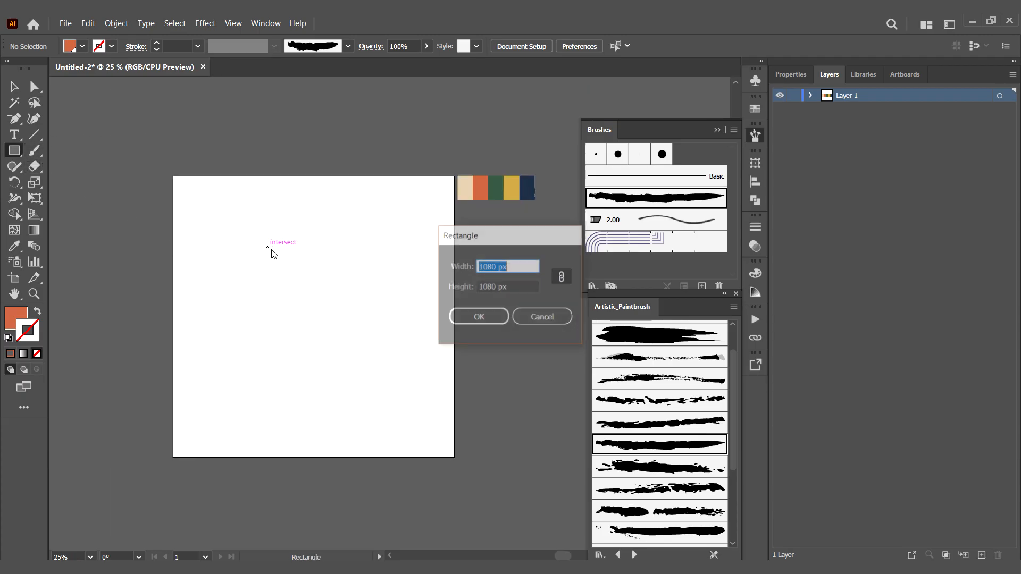
click(497, 319)
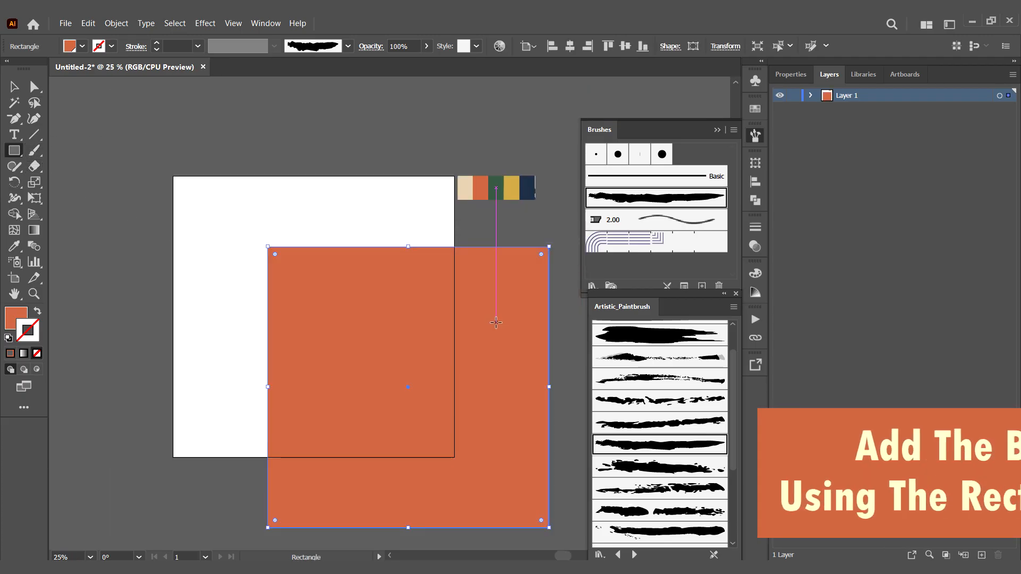
click(14, 87)
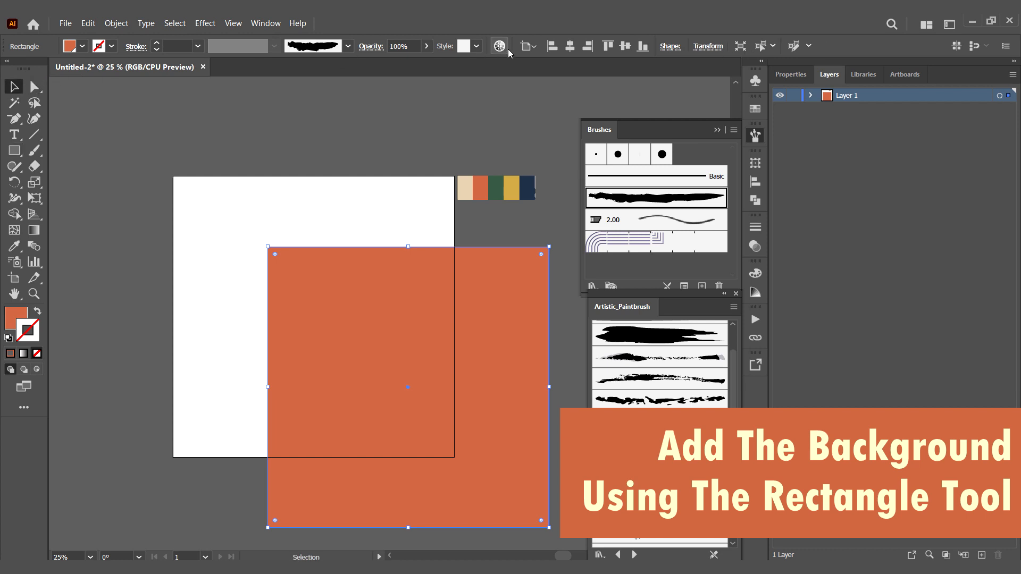
click(571, 51)
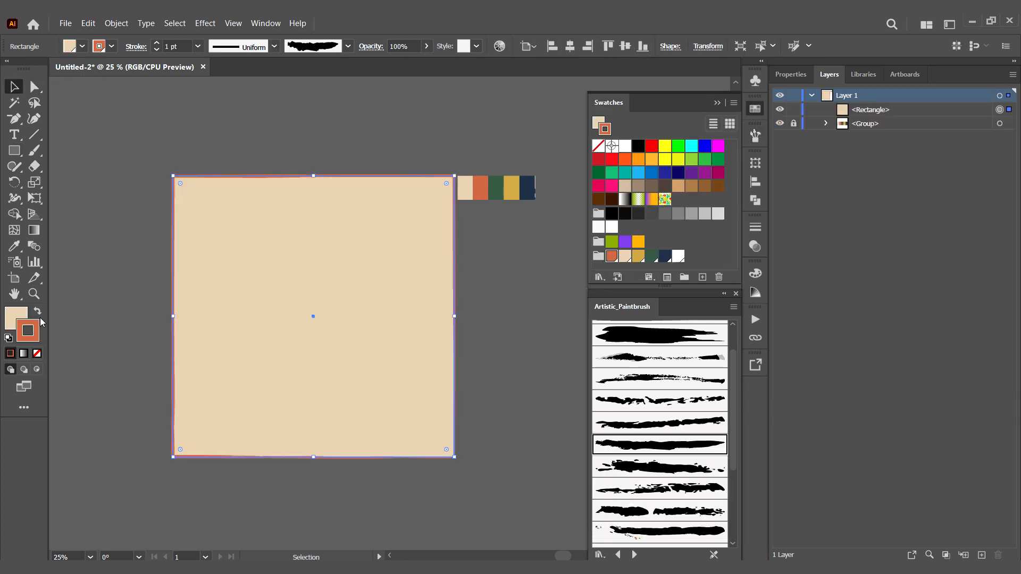
click(36, 354)
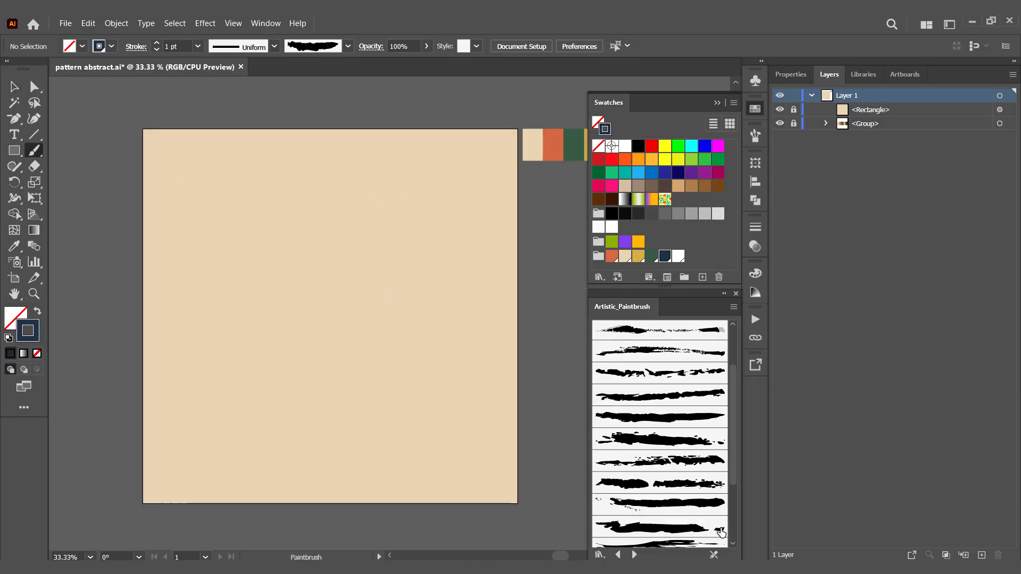
- Paint the core of a navy blob in the artboard's upper left with a streaky dry brush at 5 pt
scroll(721, 532, down, 3)
click(701, 528)
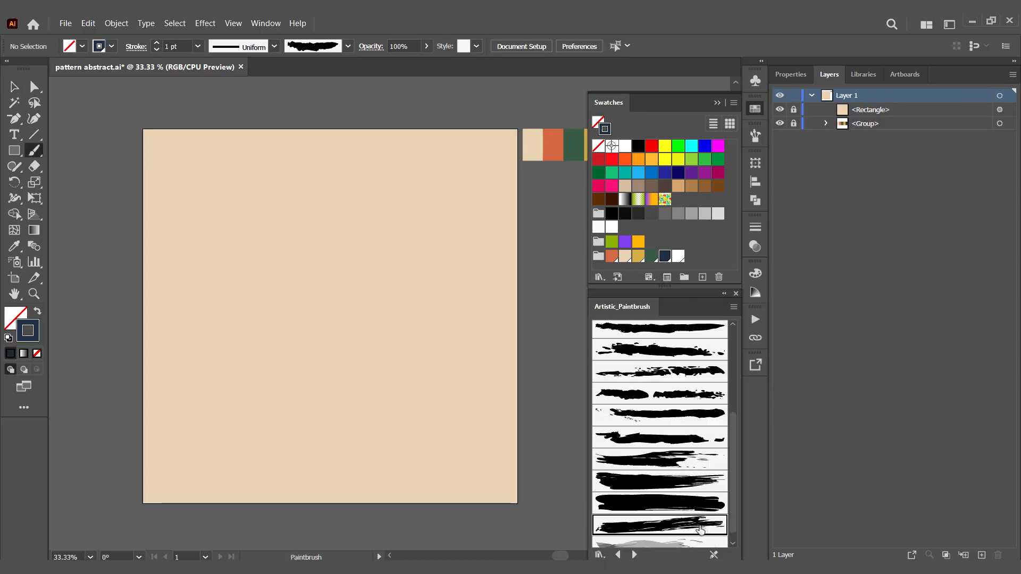
mouse_move(221, 321)
mouse_down()
mouse_move(229, 256)
mouse_move(194, 182)
mouse_up()
key(ctrl+z)
click(198, 46)
click(210, 165)
drag(221, 247, 218, 177)
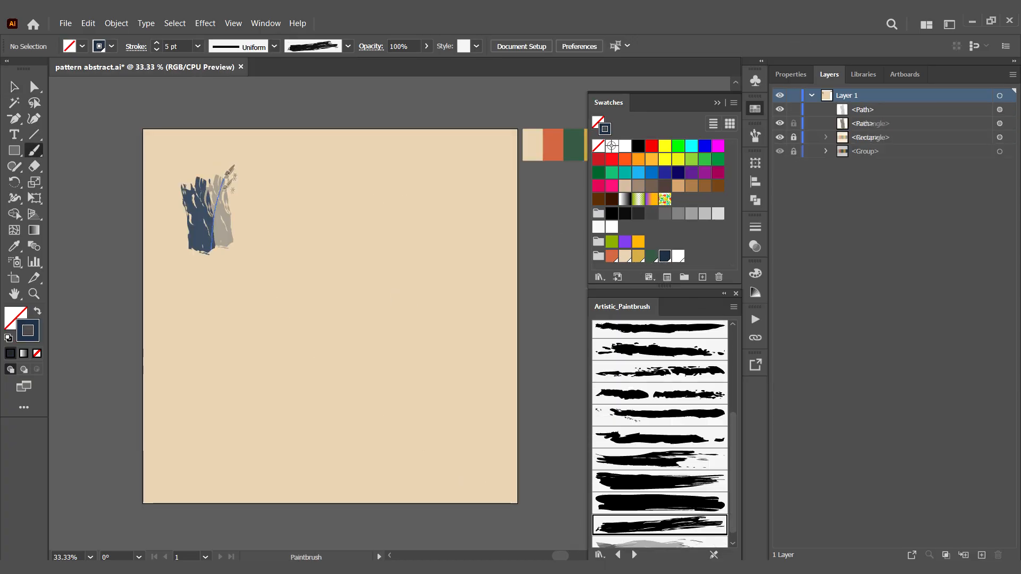
mouse_move(194, 260)
mouse_down()
mouse_move(269, 228)
mouse_move(228, 283)
mouse_up()
mouse_move(191, 262)
mouse_down()
mouse_move(234, 270)
mouse_move(233, 203)
mouse_up()
drag(196, 290, 224, 221)
drag(169, 221, 233, 287)
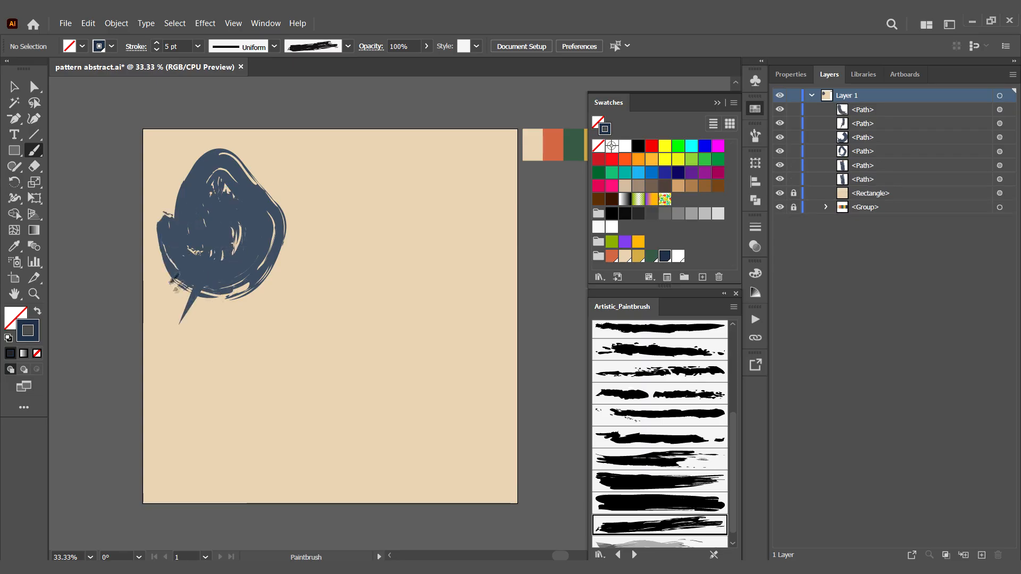
- Extend the navy blob with further brush strokes along its lower edge and left side
drag(162, 301, 233, 303)
drag(166, 290, 228, 304)
drag(168, 311, 243, 306)
drag(160, 314, 158, 183)
drag(157, 239, 197, 155)
- Move all the navy strokes together slightly to the right so the blob sits inside the artboard
key(v)
key(ctrl+a)
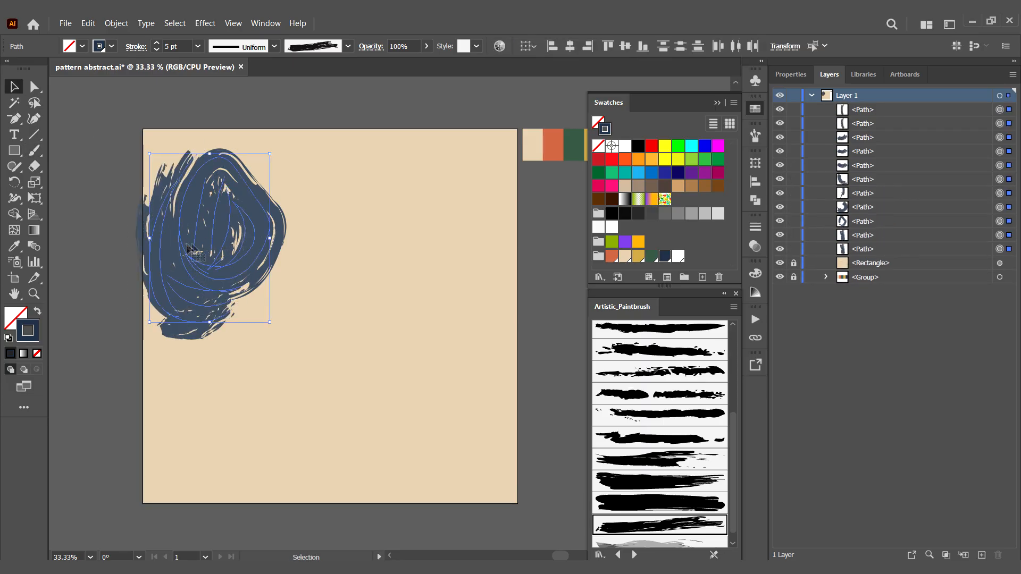
click(104, 204)
- Paint an elongated orange patch of overlapping vertical strokes from the navy blob's lower right down the artboard
click(639, 256)
click(612, 255)
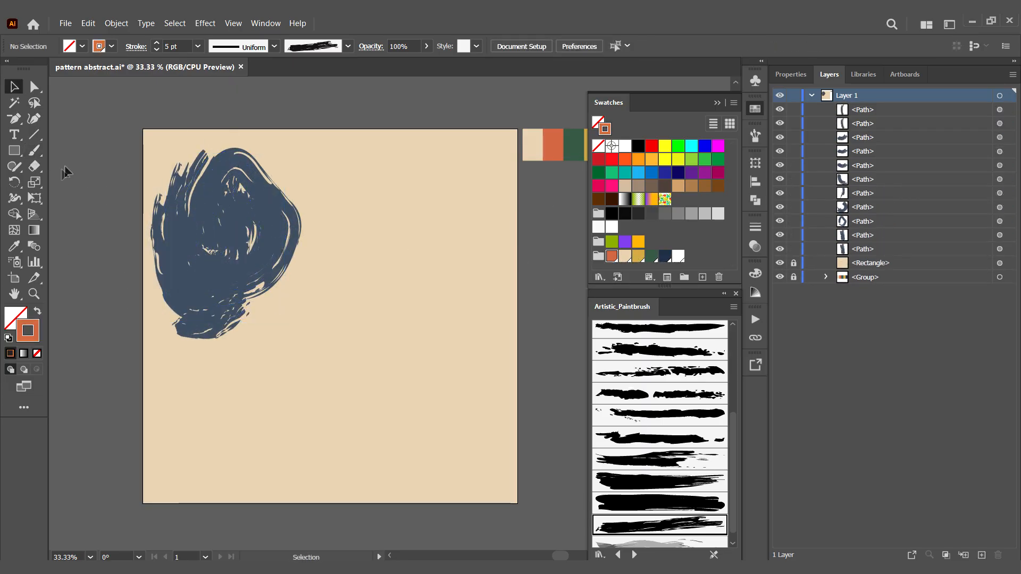
click(34, 151)
drag(266, 234, 281, 402)
drag(250, 250, 262, 436)
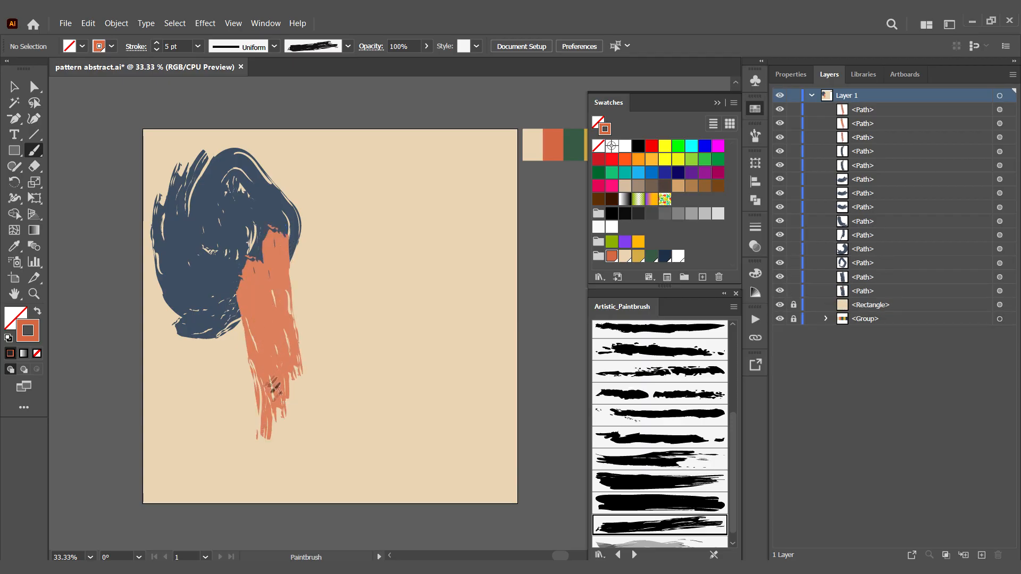
drag(299, 292, 313, 373)
mouse_move(301, 271)
mouse_down()
mouse_move(319, 348)
mouse_move(306, 423)
mouse_up()
drag(282, 308, 289, 445)
drag(228, 322, 259, 433)
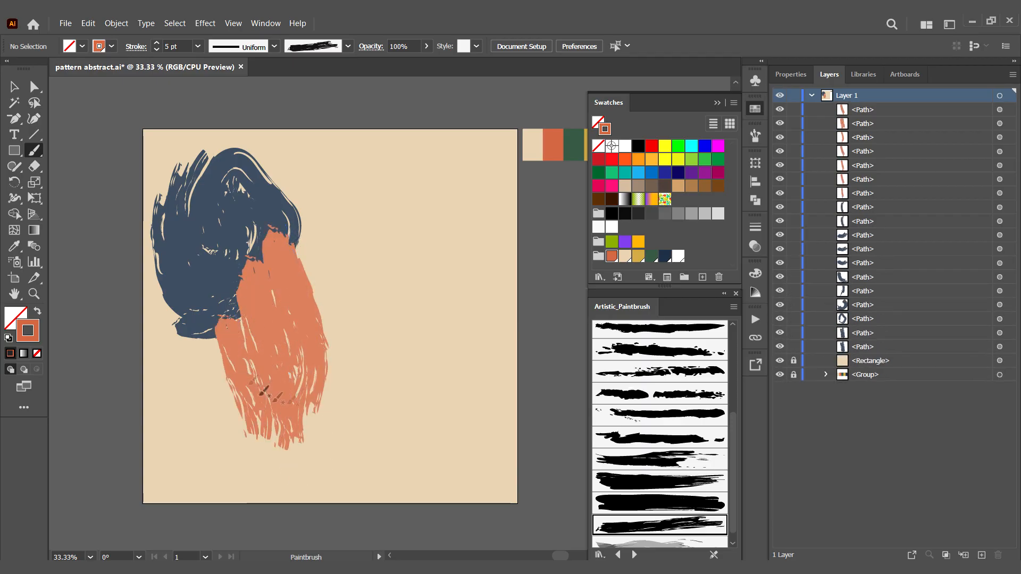
- Paint a rounded yellow blob in the artboard's upper right with overlapping curved 5 pt strokes
click(639, 257)
drag(452, 133, 461, 258)
mouse_move(436, 160)
mouse_down()
mouse_move(421, 263)
mouse_move(418, 256)
mouse_up()
drag(427, 174, 432, 244)
drag(420, 166, 409, 248)
drag(412, 139, 398, 232)
click(659, 502)
drag(383, 197, 425, 280)
- Paint a small yellow patch in the artboard's lower right with a solid tapered dry brush
drag(430, 377, 439, 425)
key(ctrl+z)
click(659, 482)
drag(429, 468, 430, 366)
drag(394, 470, 372, 358)
key(ctrl+z)
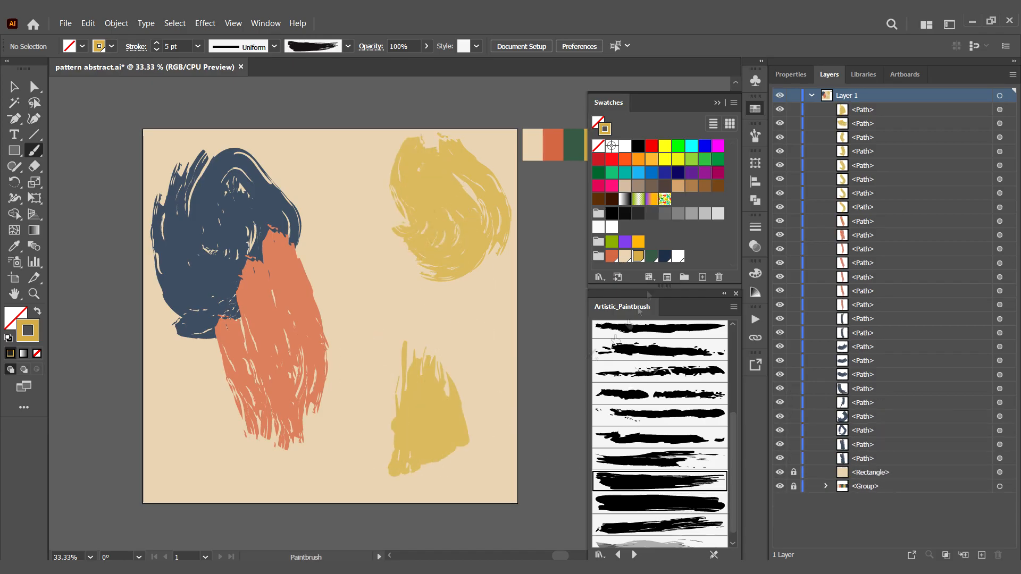
- Set the brush stroke to green at 3 pt and paint tall strokes over the lower yellow patch's left side
click(652, 256)
drag(406, 455, 412, 377)
key(ctrl+z)
drag(390, 473, 381, 374)
key(ctrl+z)
click(198, 46)
click(214, 132)
drag(398, 479, 402, 298)
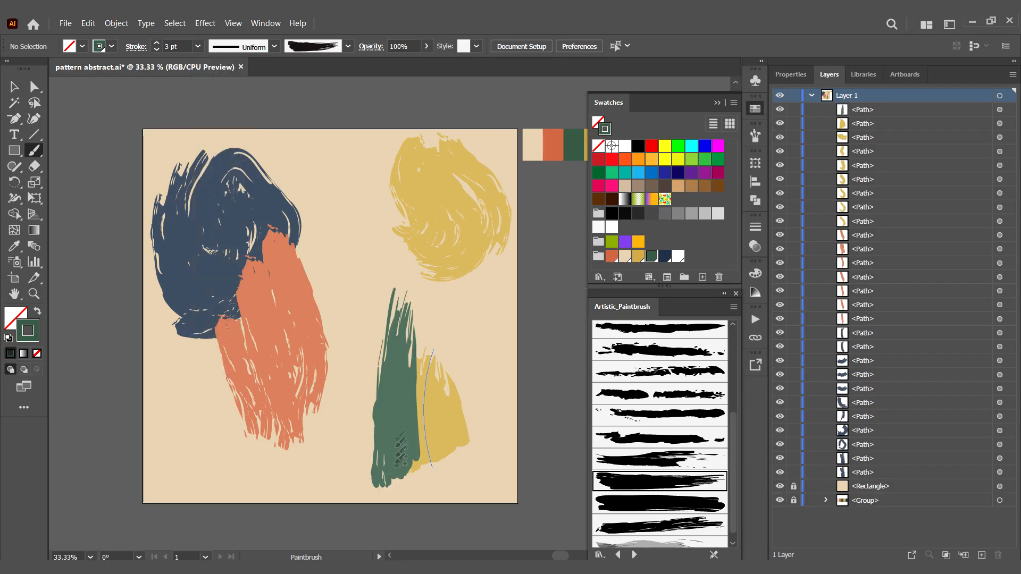
- Widen the tall green patch with more vertical strokes along its left side and upper edge
drag(368, 475, 366, 388)
drag(377, 489, 371, 446)
mouse_move(386, 452)
mouse_down()
mouse_move(394, 315)
mouse_move(369, 436)
mouse_up()
key(ctrl+z)
drag(400, 292, 393, 421)
drag(419, 313, 417, 400)
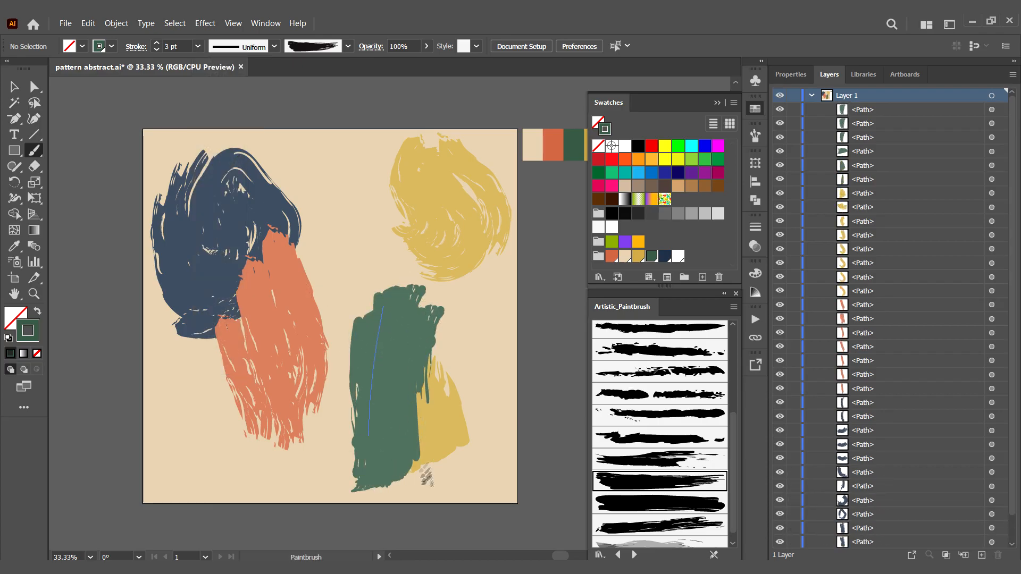
- Paint two smaller green patches, one over the orange patch's lower right edge and one in the artboard's lower left
drag(316, 340, 318, 460)
drag(165, 367, 160, 473)
drag(197, 367, 202, 468)
- Paint a 3 pt orange patch over the upper yellow blob's left edge and narrow 1 pt orange strokes in both upper corners
click(611, 257)
drag(407, 144, 390, 260)
click(198, 47)
click(214, 104)
mouse_move(496, 134)
mouse_down()
mouse_move(500, 274)
mouse_move(489, 221)
mouse_up()
drag(474, 138, 479, 210)
drag(175, 131, 171, 245)
drag(155, 158, 166, 262)
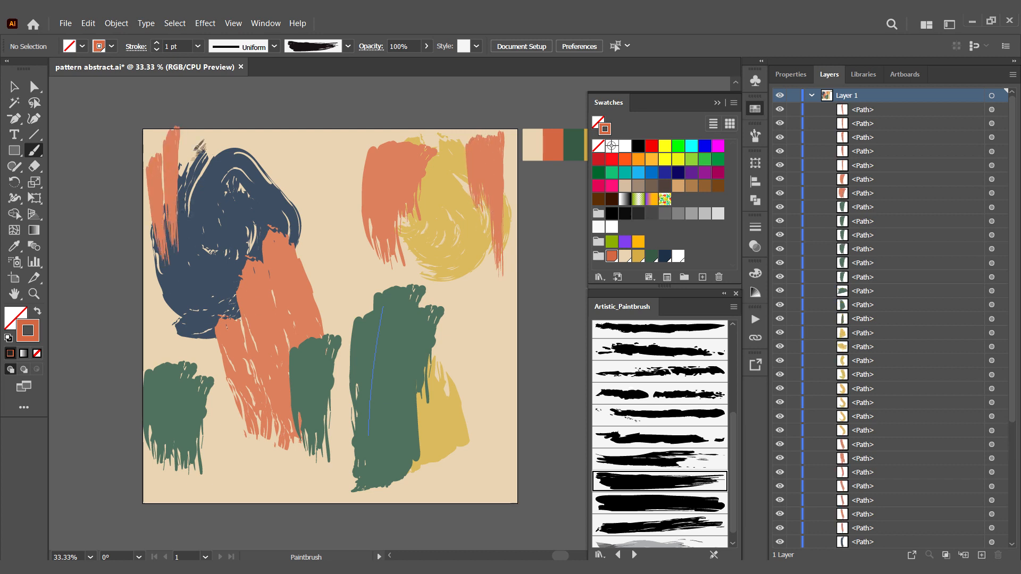
drag(192, 153, 191, 252)
- Paint thin green accent strokes at 0.75 pt among the orange strokes in both upper corners
click(652, 256)
drag(433, 189, 431, 229)
key(ctrl+z)
click(198, 47)
click(220, 89)
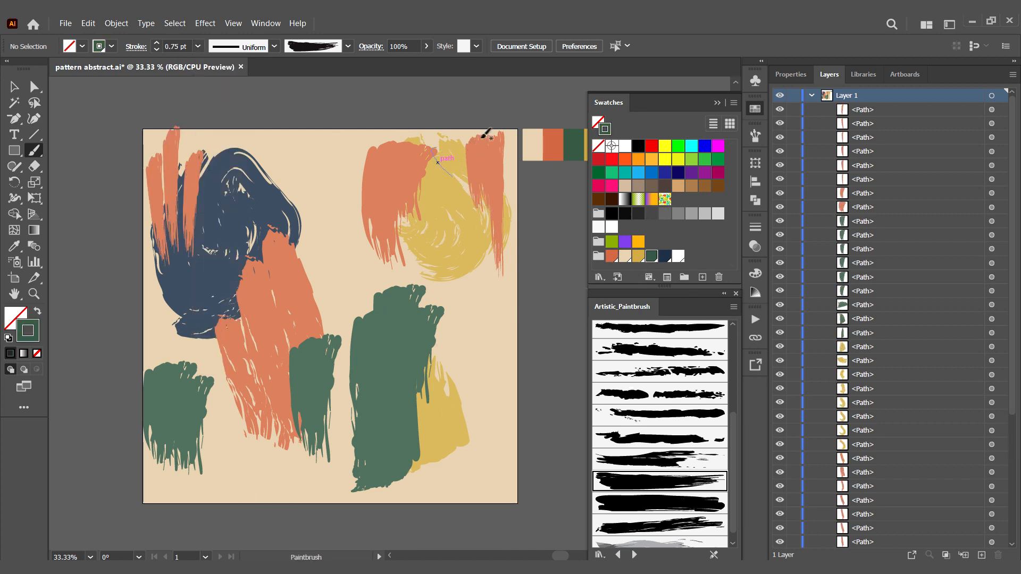
drag(479, 140, 482, 223)
drag(486, 176, 485, 218)
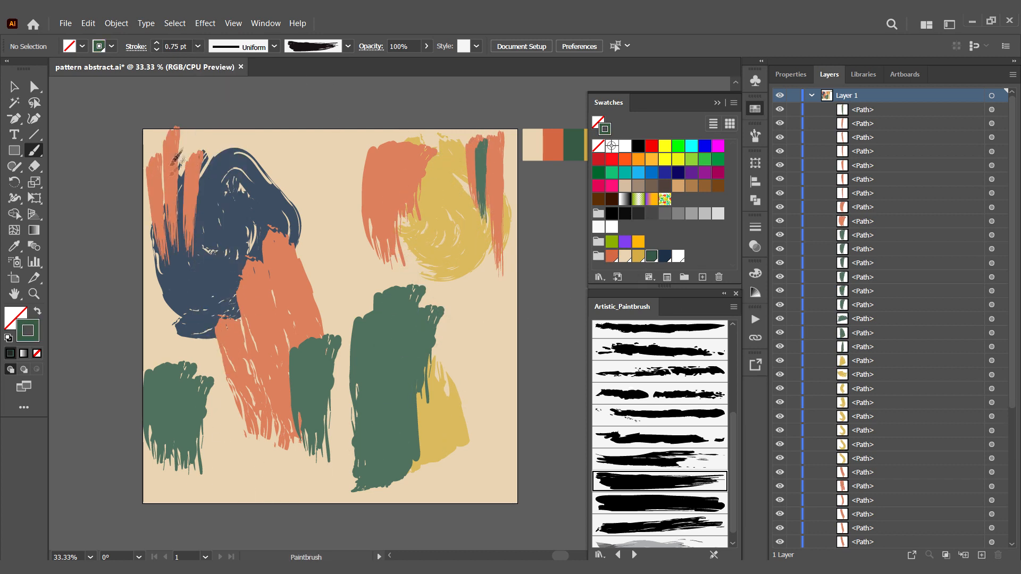
drag(184, 142, 178, 234)
drag(158, 152, 167, 256)
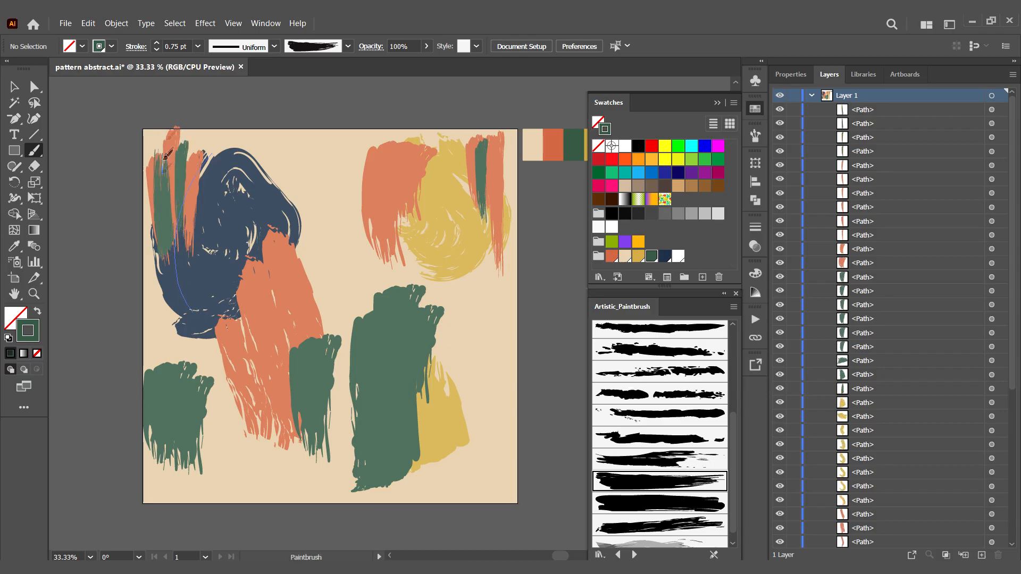
- Paint rows of short beige dabs at 2 pt on the upper orange patch using Dry Brush 5
click(198, 46)
click(219, 117)
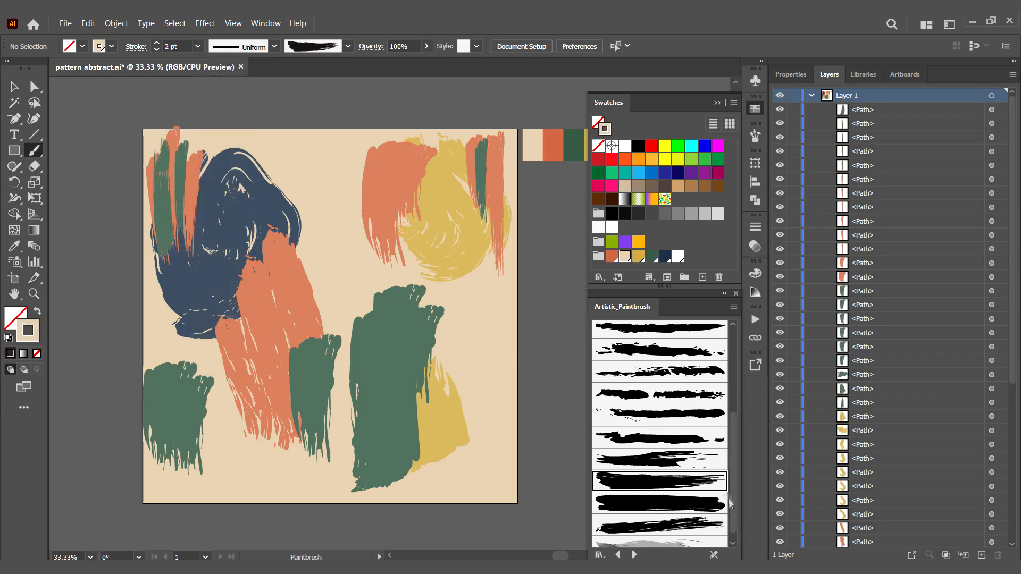
scroll(729, 503, up, 5)
click(660, 474)
drag(380, 166, 376, 185)
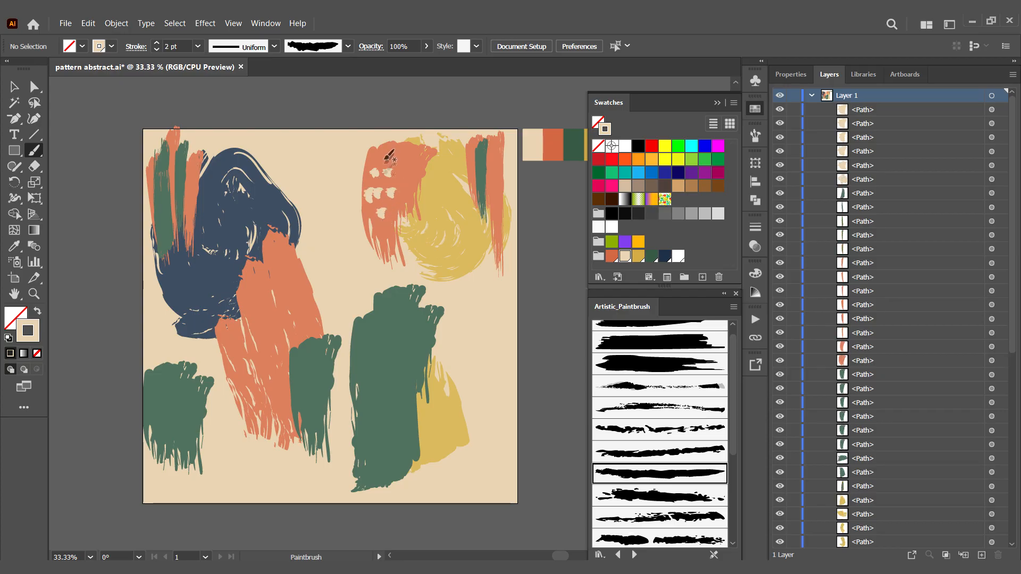
- Paint thin rough navy streaks at 2 pt over the right-hand green patches and the lower yellow patch
click(671, 384)
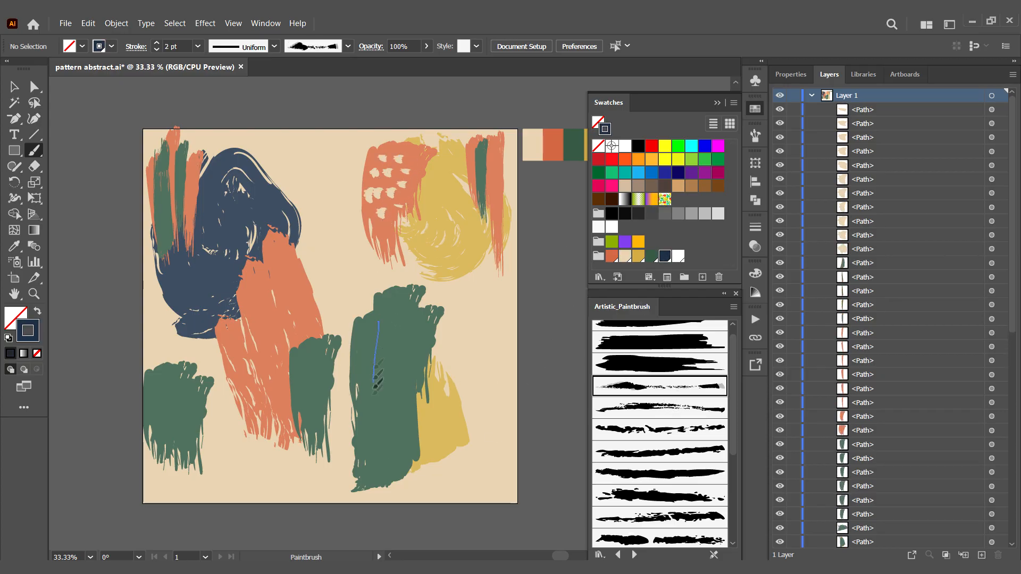
drag(376, 379, 373, 468)
drag(392, 327, 391, 369)
key(ctrl+z)
click(671, 410)
drag(397, 328, 391, 427)
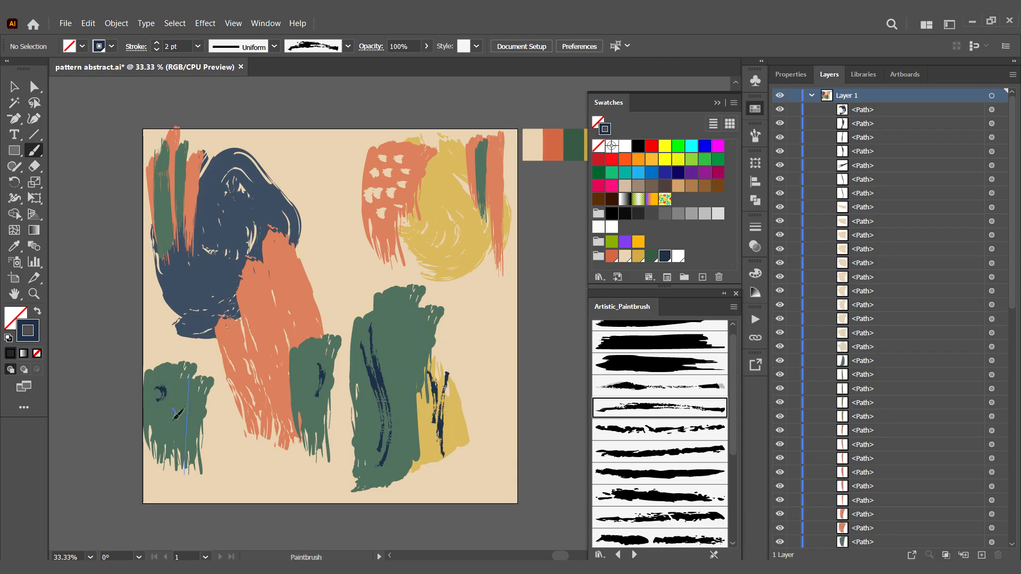
- Scatter small navy dabs across the lower-left green patch and onto the beige area beside it
drag(228, 428, 224, 437)
drag(214, 446, 208, 454)
drag(240, 440, 222, 467)
drag(175, 442, 171, 449)
drag(174, 469, 169, 477)
drag(208, 476, 205, 483)
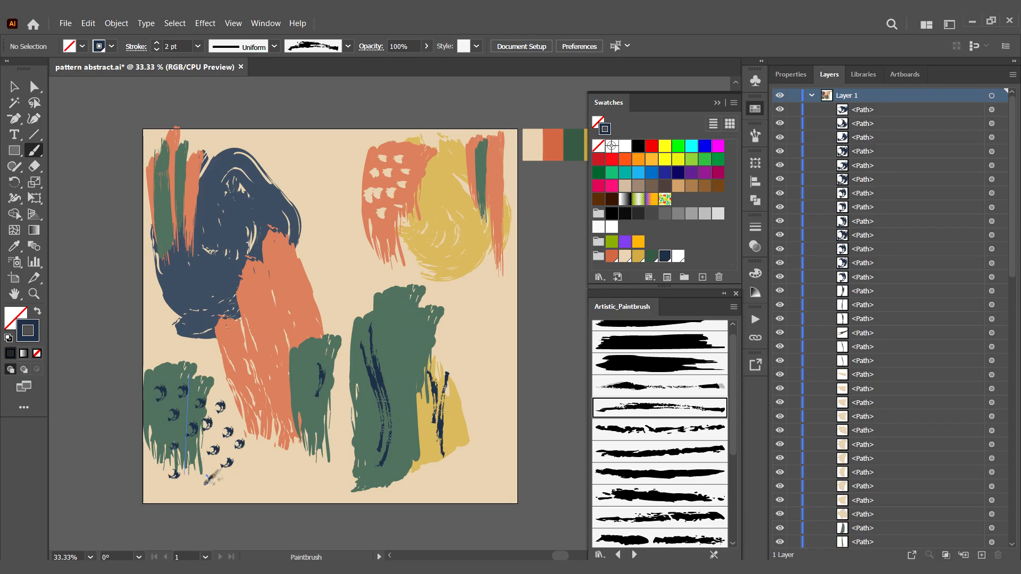
drag(250, 456, 247, 465)
- Paint diagonal yellow streaks at 2 pt across the top of the navy blob and the beige area beside it
click(638, 257)
drag(399, 302, 394, 322)
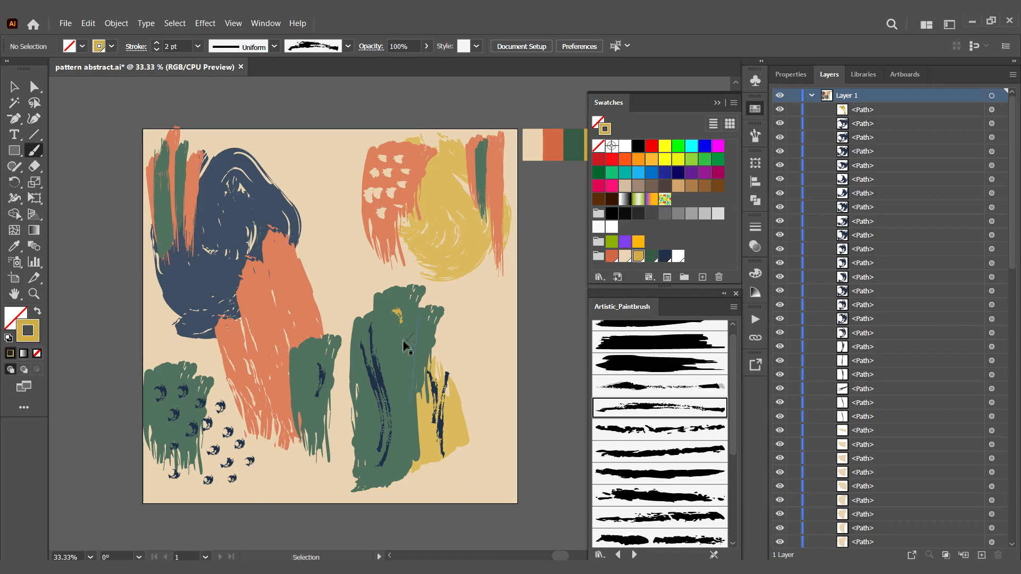
key(ctrl+z)
drag(304, 142, 289, 190)
mouse_move(292, 152)
mouse_down()
mouse_move(285, 174)
mouse_move(255, 189)
mouse_up()
drag(250, 139, 234, 178)
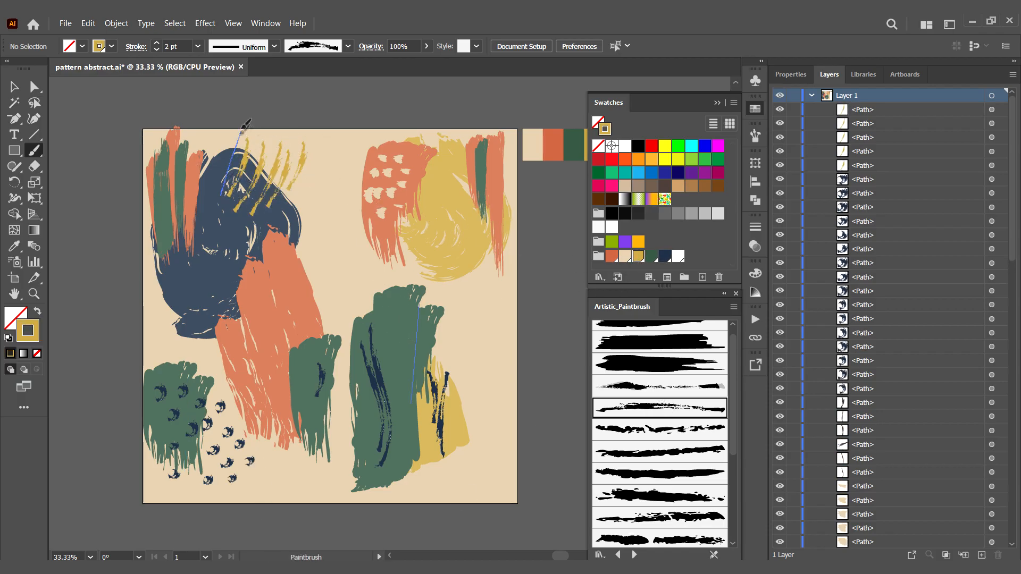
drag(319, 159, 297, 202)
- Add short yellow dabs within the navy blob and in the space between it and the upper orange patch
drag(239, 229, 223, 242)
drag(326, 184, 318, 198)
drag(347, 157, 336, 169)
drag(340, 184, 322, 242)
- Draw concentric yellow diamond outlines in the artboard's centre with a more solid dry brush at 2 pt
click(659, 452)
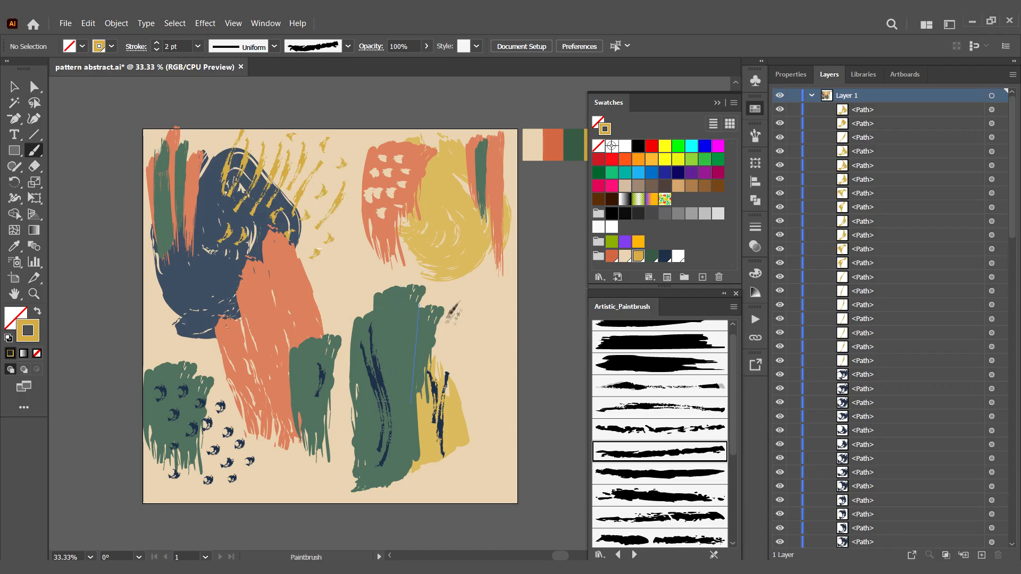
drag(365, 289, 341, 304)
drag(330, 296, 298, 333)
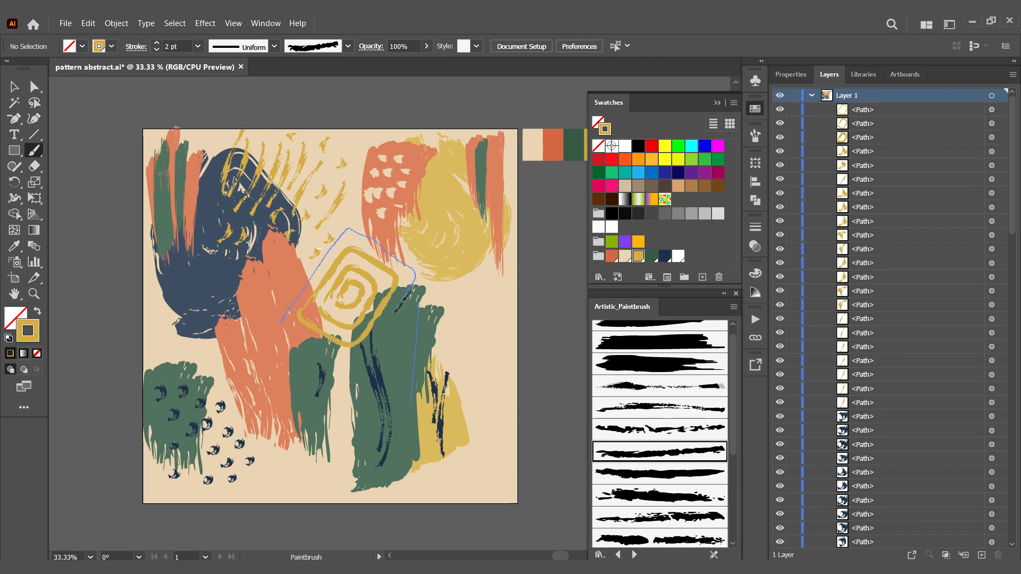
drag(408, 291, 281, 324)
- Draw concentric green triangular outlines near the artboard's right edge beside the tall green patch
click(652, 256)
drag(487, 350, 483, 351)
mouse_move(477, 366)
mouse_down()
mouse_move(514, 306)
mouse_move(475, 392)
mouse_move(459, 348)
mouse_up()
key(ctrl+z)
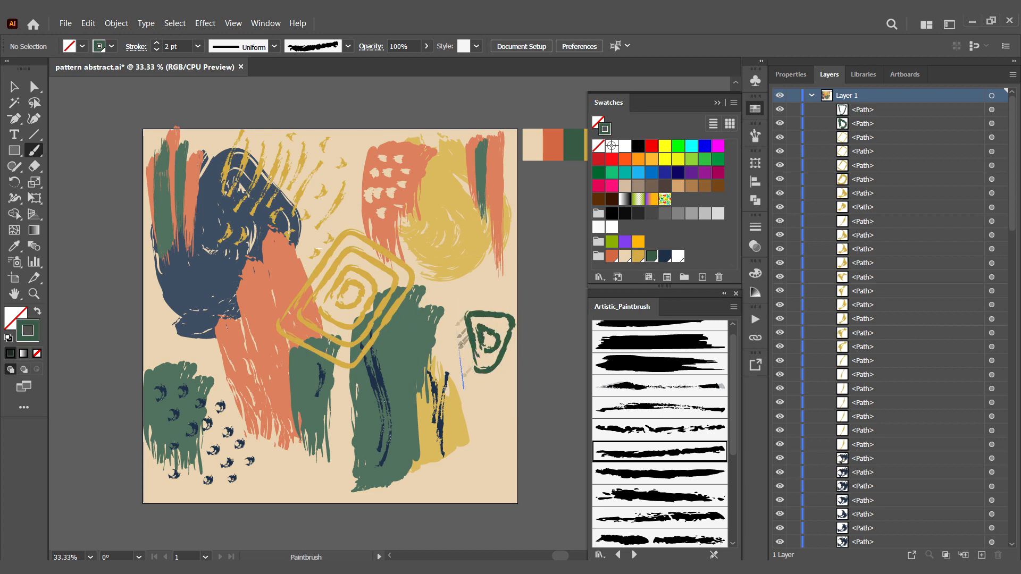
drag(472, 392, 468, 394)
- Select the green triangular outlines and move them left to overlap the green and lower yellow patches
click(15, 86)
drag(553, 367, 485, 329)
drag(516, 359, 490, 354)
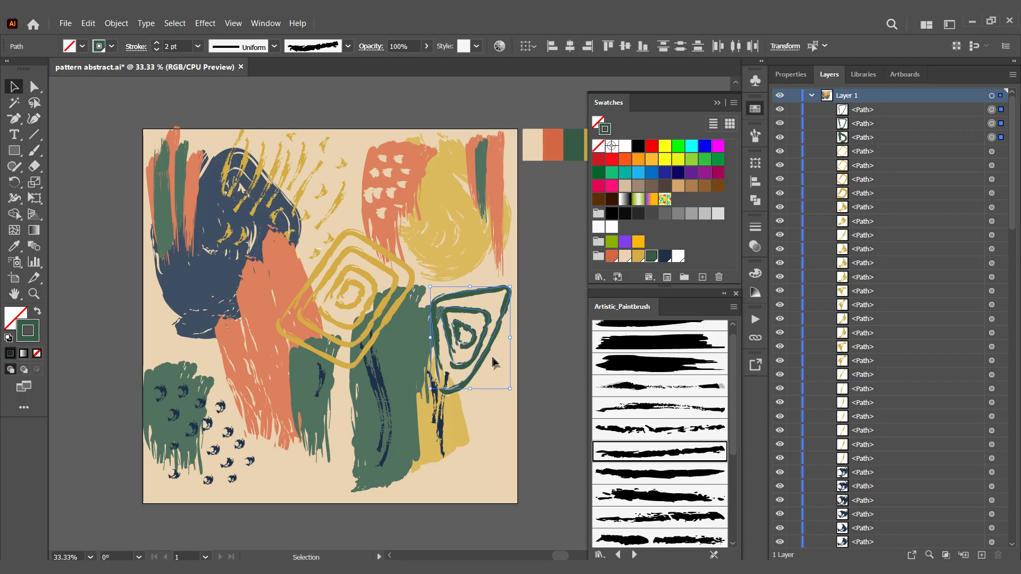
- Recolour the selected triangular outlines navy
click(665, 257)
click(92, 193)
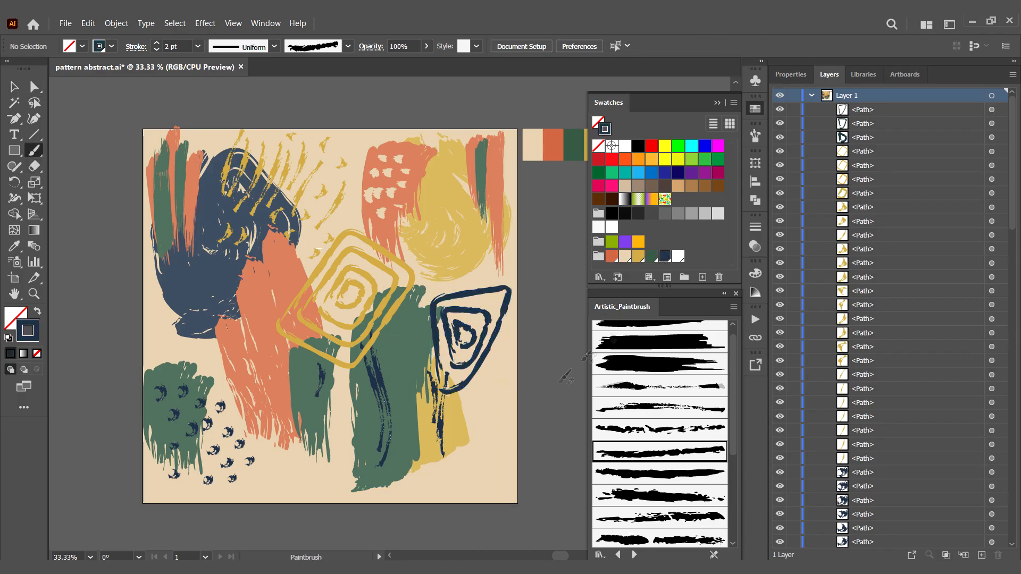
- Paint broad orange dry-brush strokes along the artboard's lower middle, reaching the base of the tall green patch
click(626, 258)
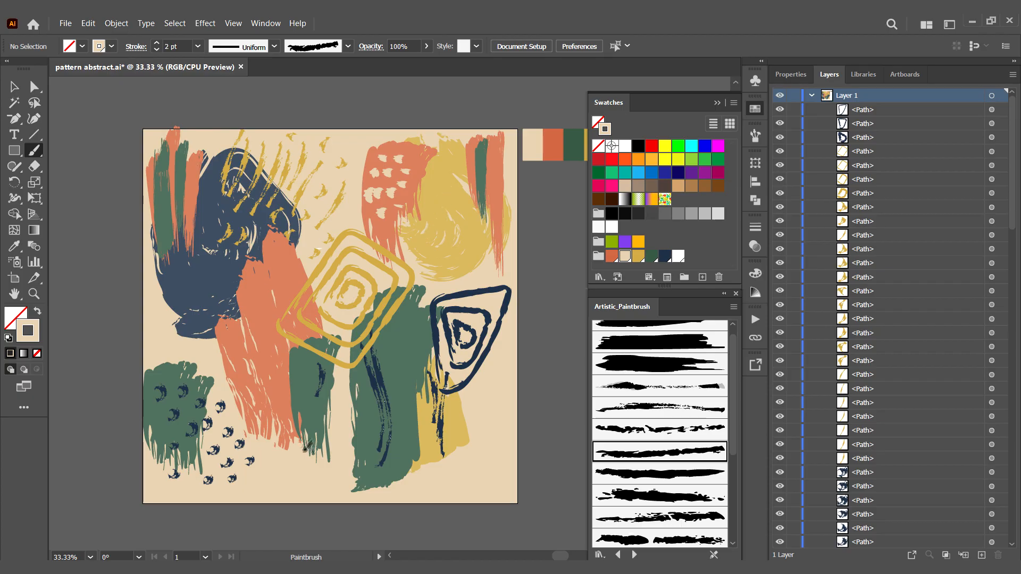
click(612, 256)
click(660, 364)
drag(287, 481, 371, 459)
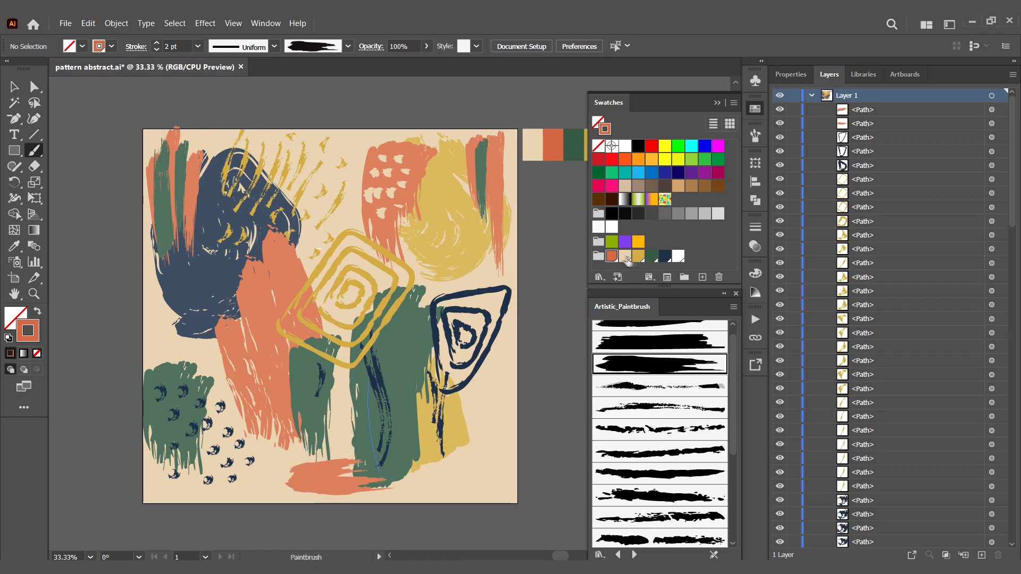
- Paint a slanted yellow oval patch over the orange strokes at the bottom of the artboard
click(639, 257)
drag(350, 456, 209, 491)
drag(344, 451, 249, 478)
mouse_move(340, 449)
mouse_down()
mouse_move(302, 443)
mouse_move(266, 468)
mouse_up()
mouse_move(349, 456)
mouse_down()
mouse_move(303, 433)
mouse_move(258, 474)
mouse_up()
drag(347, 454, 345, 446)
mouse_move(280, 442)
mouse_down()
mouse_move(227, 487)
mouse_move(250, 495)
mouse_up()
mouse_move(312, 429)
mouse_down()
mouse_move(248, 495)
mouse_move(297, 487)
mouse_up()
drag(339, 434, 312, 490)
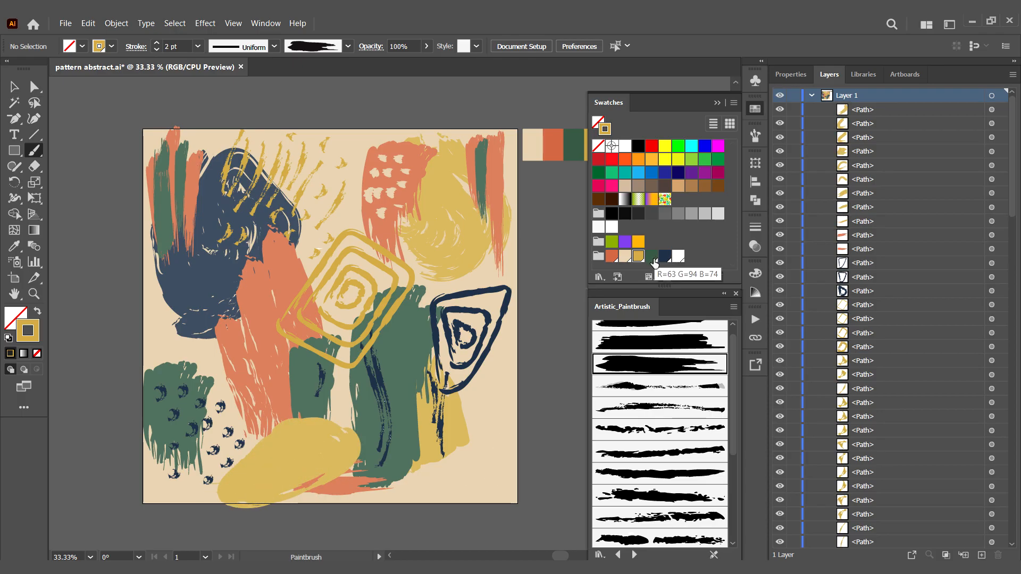
- Paint a patch of vertical navy strokes in the artboard's lower-right corner, using two broad dry brushes
click(665, 256)
drag(512, 391, 510, 489)
drag(505, 420, 492, 495)
scroll(699, 452, up, 2)
click(675, 353)
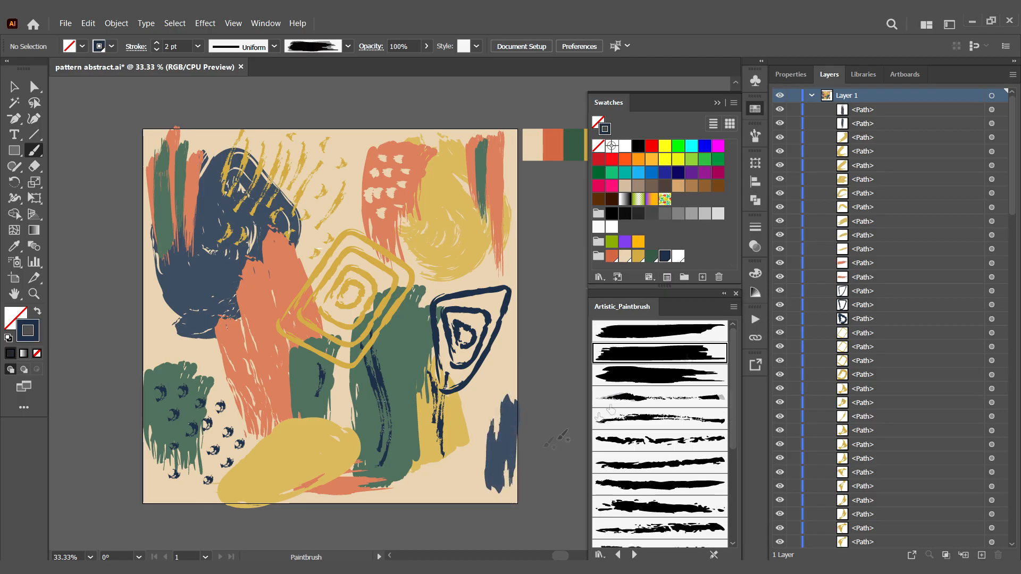
drag(486, 397, 485, 496)
drag(480, 394, 480, 494)
drag(470, 421, 469, 491)
drag(463, 420, 461, 494)
- Layer more vertical navy strokes over the lower-right patch, alternating broad dry brushes
click(675, 333)
drag(499, 407, 502, 492)
drag(482, 414, 483, 487)
drag(464, 402, 464, 486)
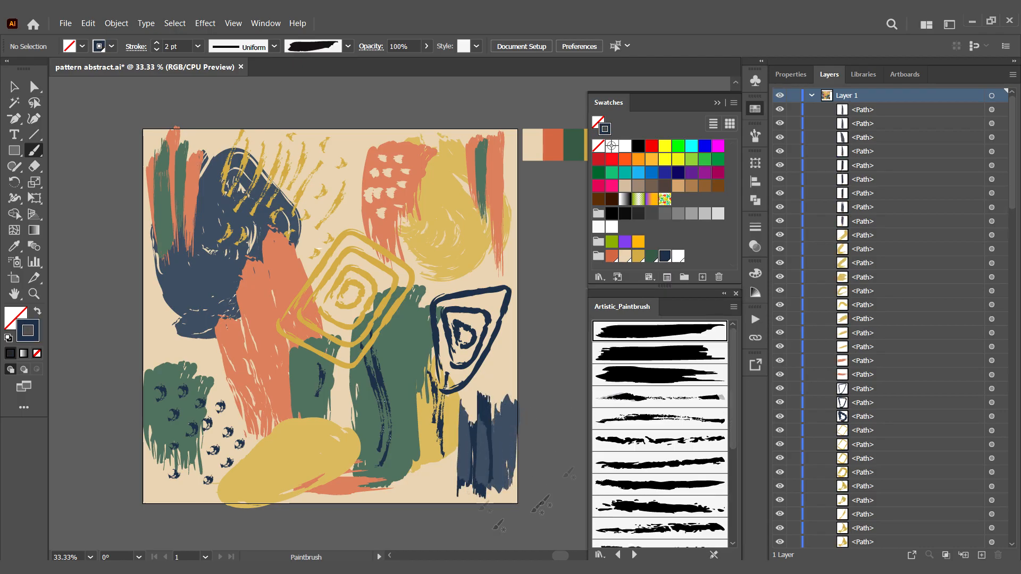
click(664, 374)
drag(495, 399, 491, 489)
drag(496, 374, 500, 486)
click(664, 333)
click(663, 375)
drag(499, 417, 499, 490)
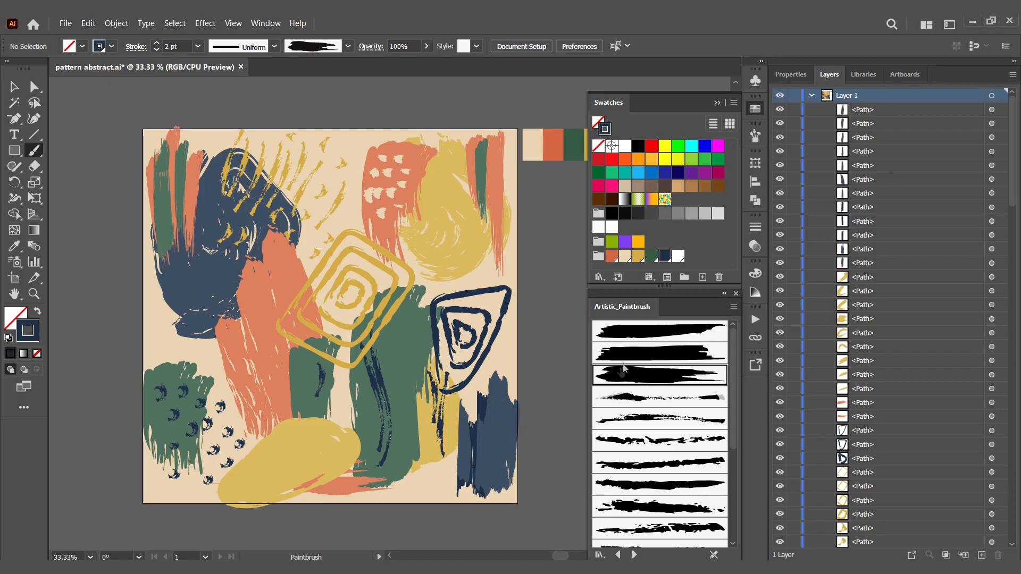
- Undo the last navy stroke and extend the navy patch with uneven strokes towards the tall green patch's base
click(658, 358)
key(ctrl+z)
drag(501, 388, 498, 504)
drag(499, 374, 500, 520)
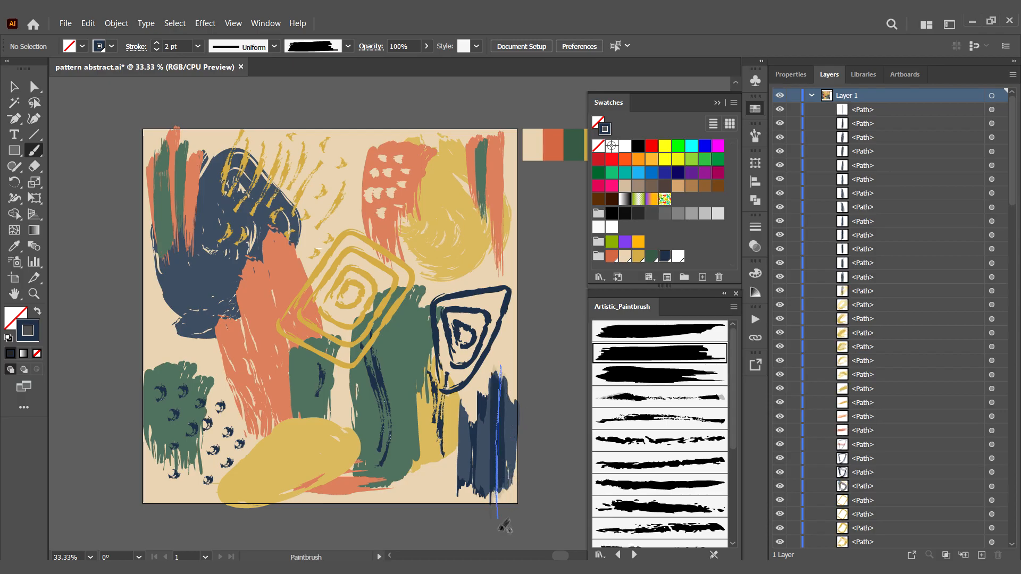
drag(484, 394, 483, 496)
drag(452, 424, 452, 493)
drag(436, 467, 436, 495)
click(659, 375)
mouse_move(427, 460)
mouse_down()
mouse_move(423, 502)
mouse_move(406, 508)
mouse_up()
click(667, 419)
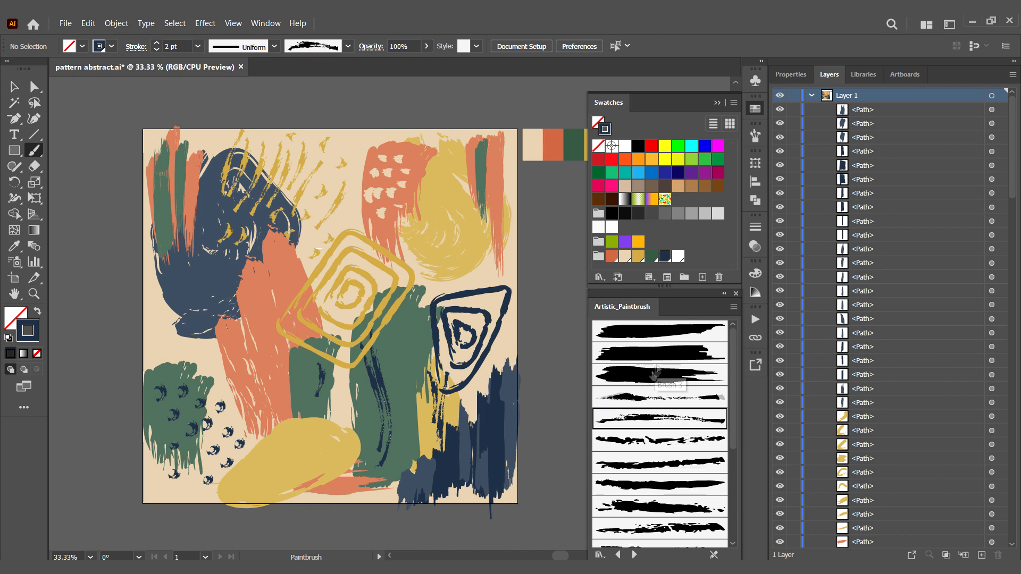
- Draw a row of orange chevrons across the top of the yellow oval with a solid dry brush at 1 pt
click(612, 256)
scroll(662, 425, down, 2)
click(660, 432)
drag(244, 431, 256, 483)
key(ctrl+z)
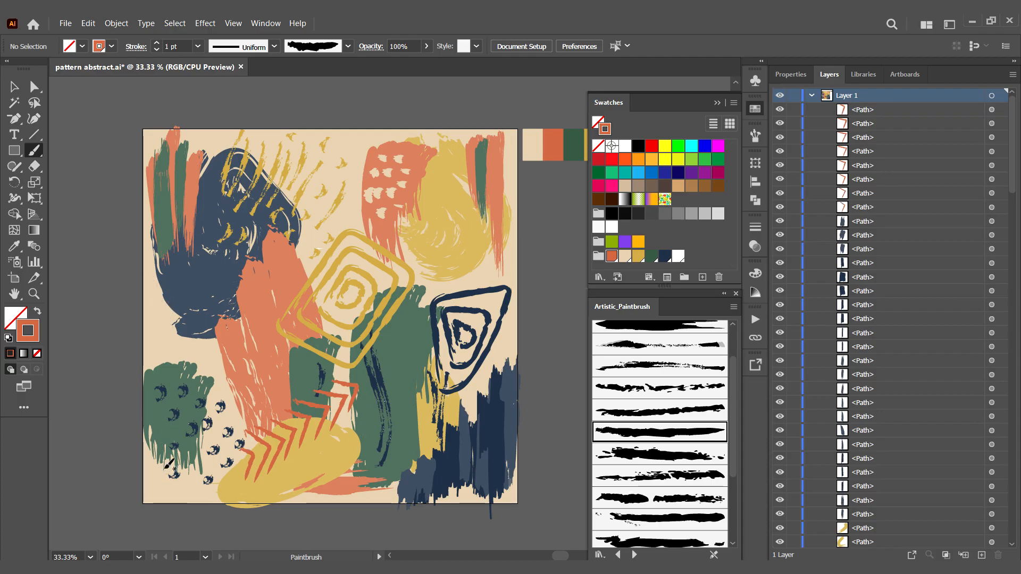
- Draw an orange spiral in the artboard's lower-left corner and vertical orange lines above the lower-left green patch
drag(177, 486, 179, 484)
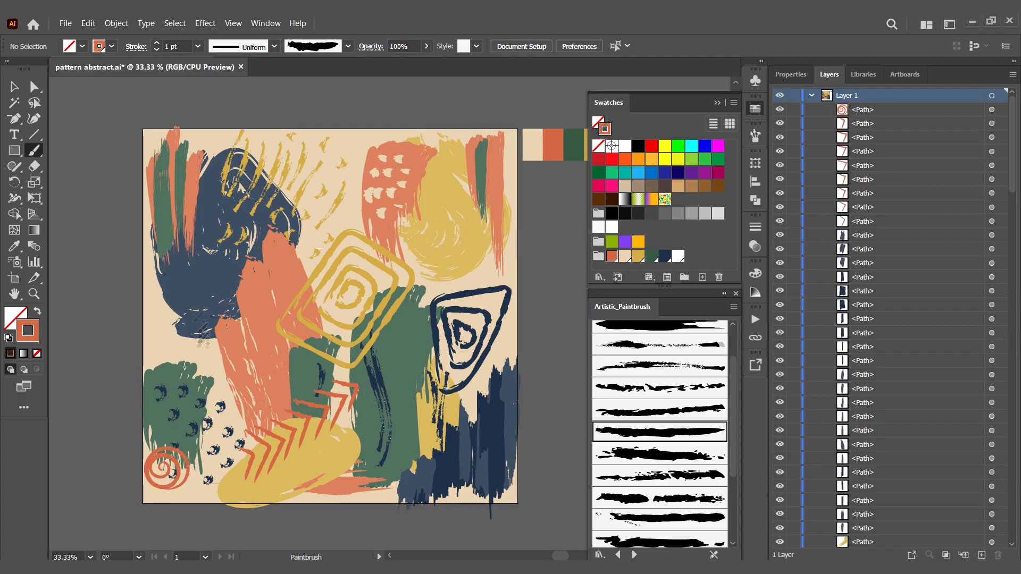
drag(156, 307, 160, 359)
drag(162, 300, 175, 371)
mouse_move(183, 325)
mouse_down()
mouse_move(188, 384)
mouse_move(197, 383)
mouse_up()
drag(207, 363, 211, 390)
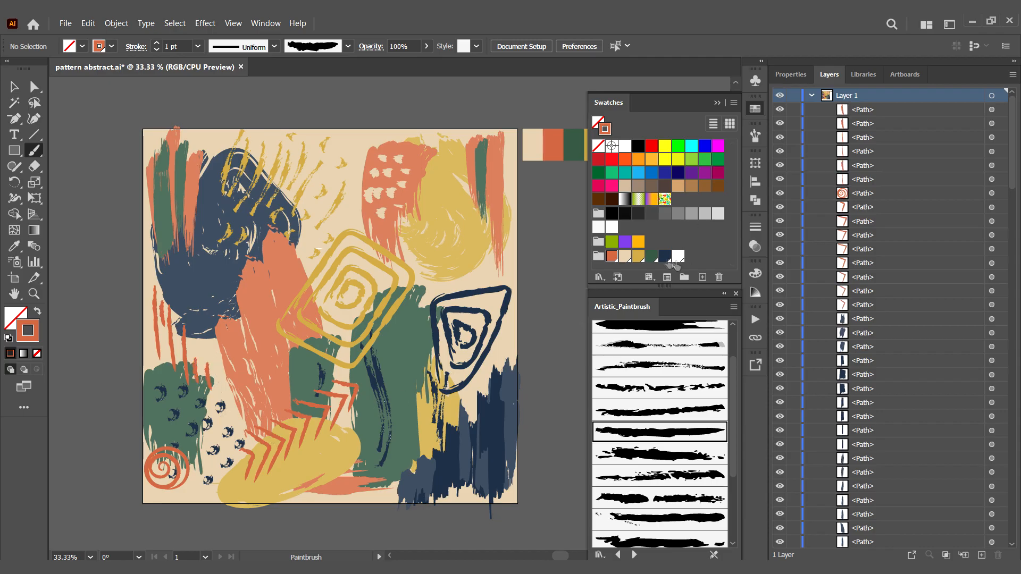
click(652, 256)
drag(197, 313, 197, 350)
key(ctrl+z)
- Draw vertical beige lines across the navy blob's lower end beside the orange lines
click(625, 256)
drag(198, 297, 199, 359)
mouse_move(211, 309)
mouse_down()
mouse_move(211, 357)
mouse_move(226, 374)
mouse_up()
mouse_move(447, 170)
mouse_down()
mouse_move(448, 199)
mouse_move(465, 214)
mouse_up()
drag(458, 158, 465, 178)
drag(476, 157, 485, 181)
drag(479, 184, 479, 202)
key(ctrl+z)
key(ctrl+z)
key(ctrl+z)
key(ctrl+z)
key(ctrl+z)
key(ctrl+z)
key(ctrl+z)
- Draw short diagonal beige strokes over the orange and green patch in the artboard's upper-right corner
drag(481, 137, 468, 147)
mouse_move(487, 140)
mouse_down()
mouse_move(470, 155)
mouse_move(482, 158)
mouse_up()
drag(506, 161, 470, 179)
drag(503, 164, 489, 174)
mouse_move(489, 178)
mouse_down()
mouse_move(482, 186)
mouse_move(497, 188)
mouse_move(473, 168)
mouse_up()
- Add short diagonal yellow strokes among the beige ones in the artboard's upper-right corner
click(612, 257)
mouse_move(492, 149)
mouse_down()
mouse_move(485, 154)
mouse_move(492, 145)
mouse_up()
drag(500, 190, 493, 197)
drag(515, 168, 508, 177)
- Try a curved navy stroke along the yellow oval's right-hand edge
click(665, 256)
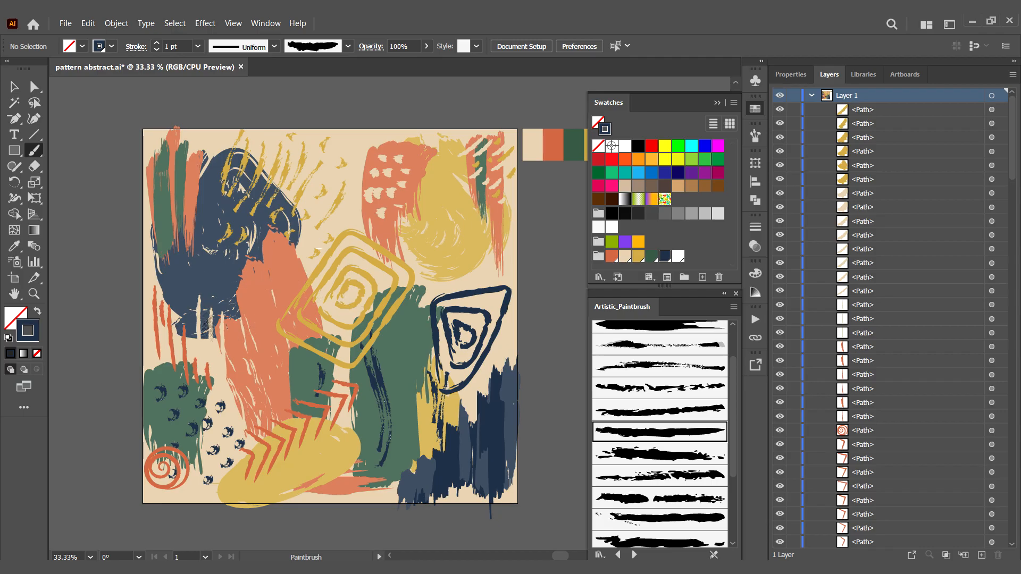
drag(323, 461, 322, 480)
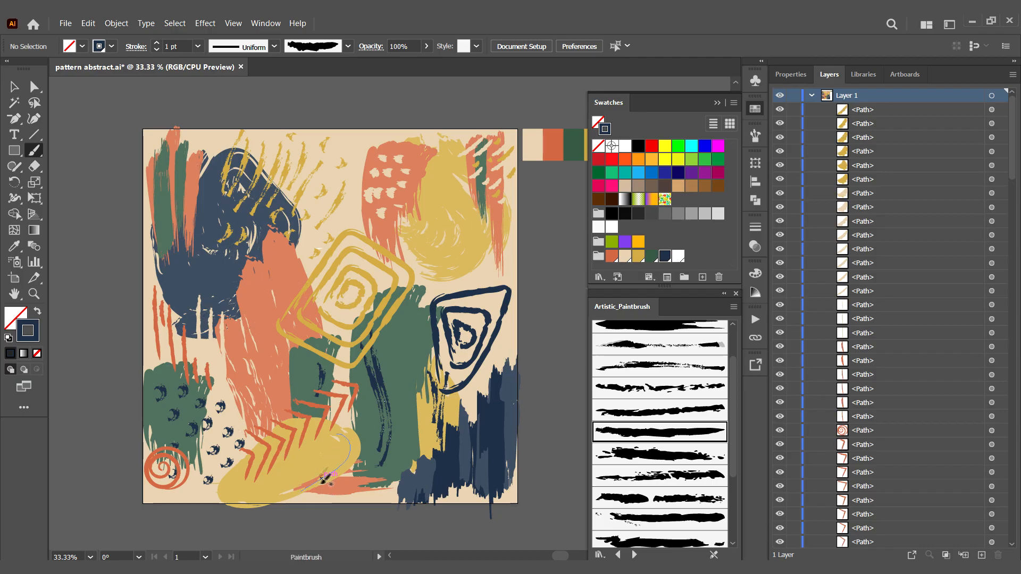
- Move the upper-left orange and green strokes and the lower-right navy patch inside the artboard edges
click(168, 181)
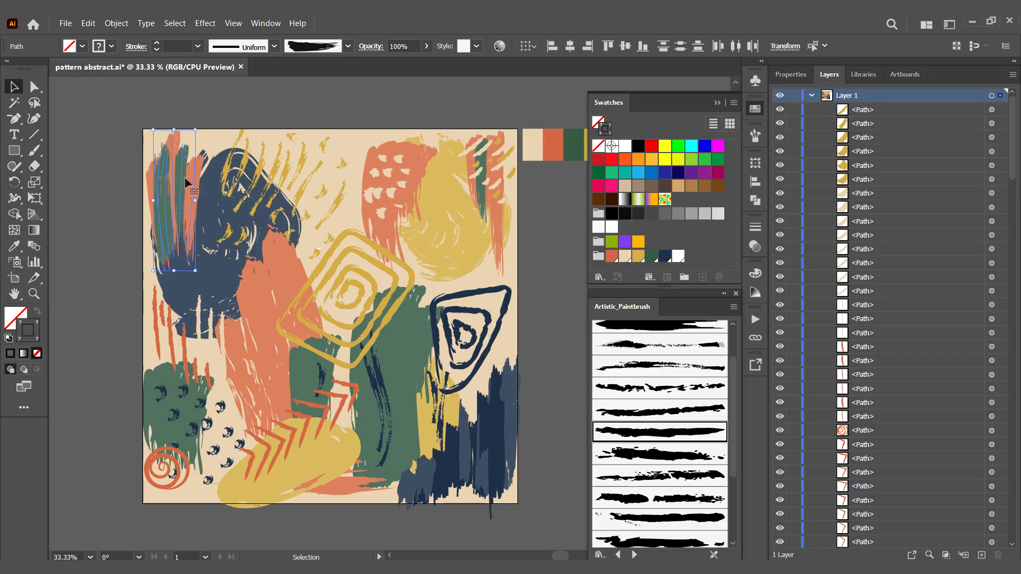
drag(407, 517, 405, 517)
click(546, 492)
drag(546, 492, 405, 533)
drag(483, 464, 478, 451)
click(532, 467)
click(492, 471)
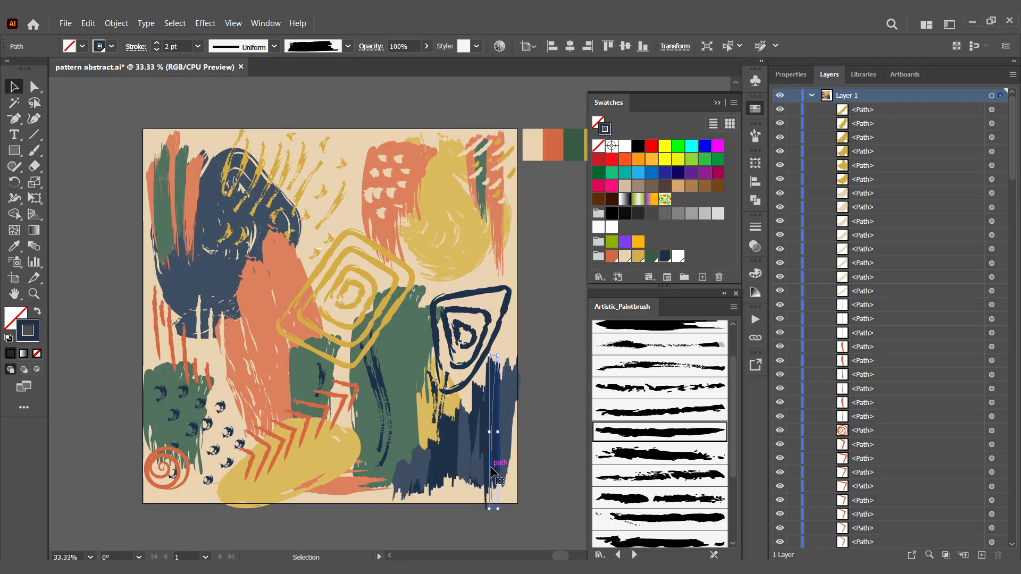
- Move the yellow oval's strokes inside the artboard's lower edge and group all the brush strokes
click(225, 497)
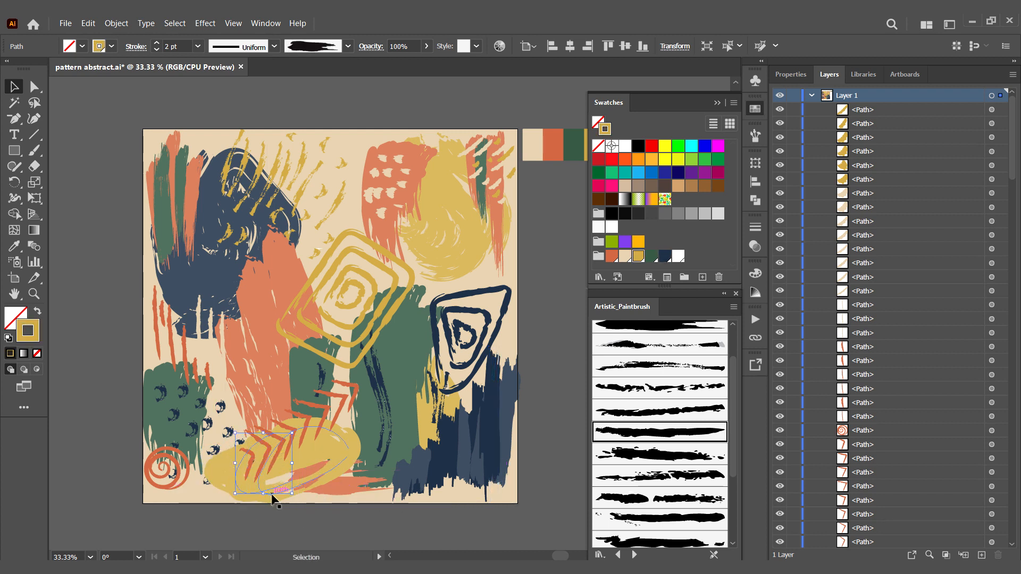
click(298, 531)
click(508, 315)
click(532, 314)
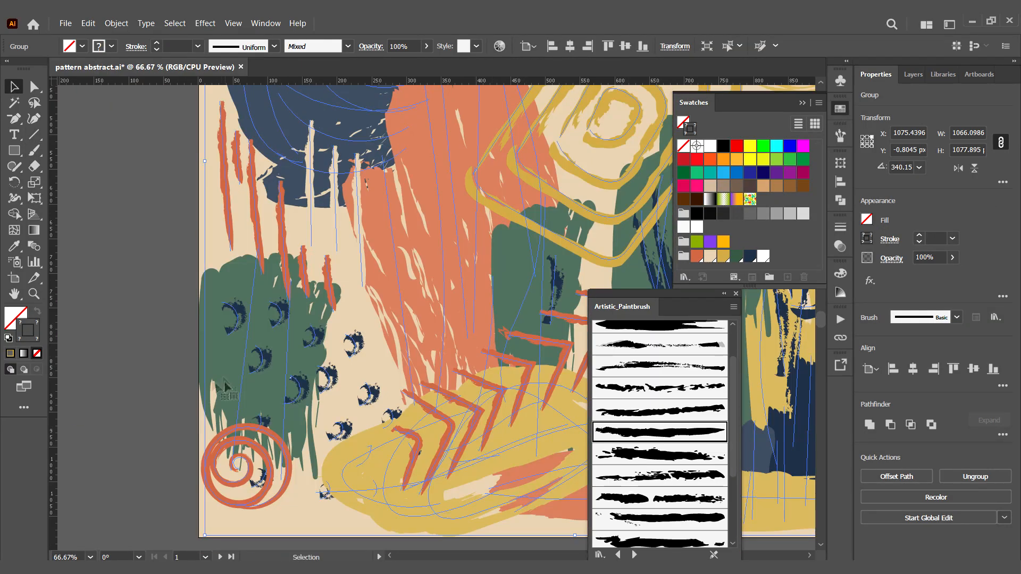
- Directly select the lower-left green patch's outer stroke and pull it inside the artboard's left edge
key(a)
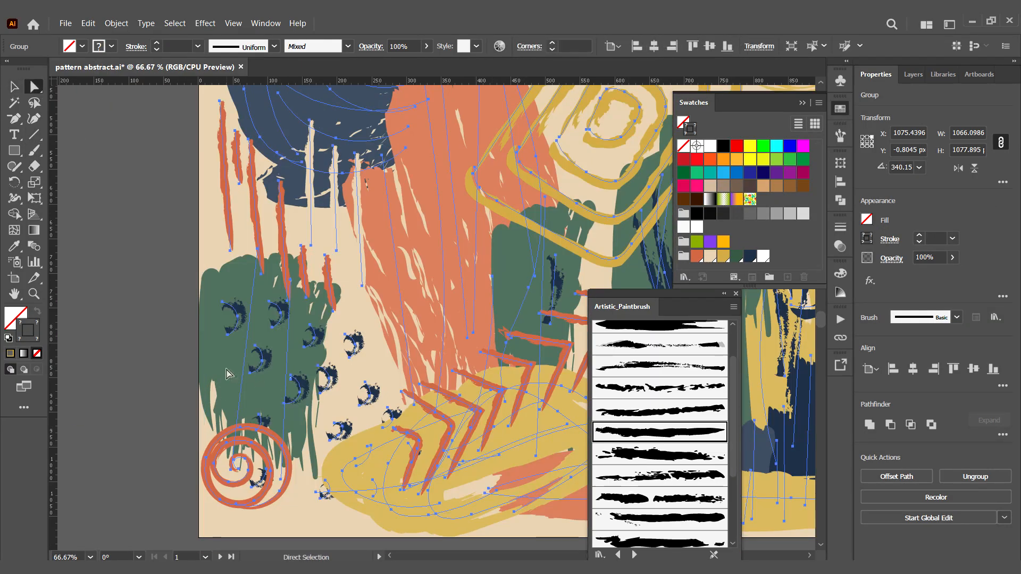
click(242, 412)
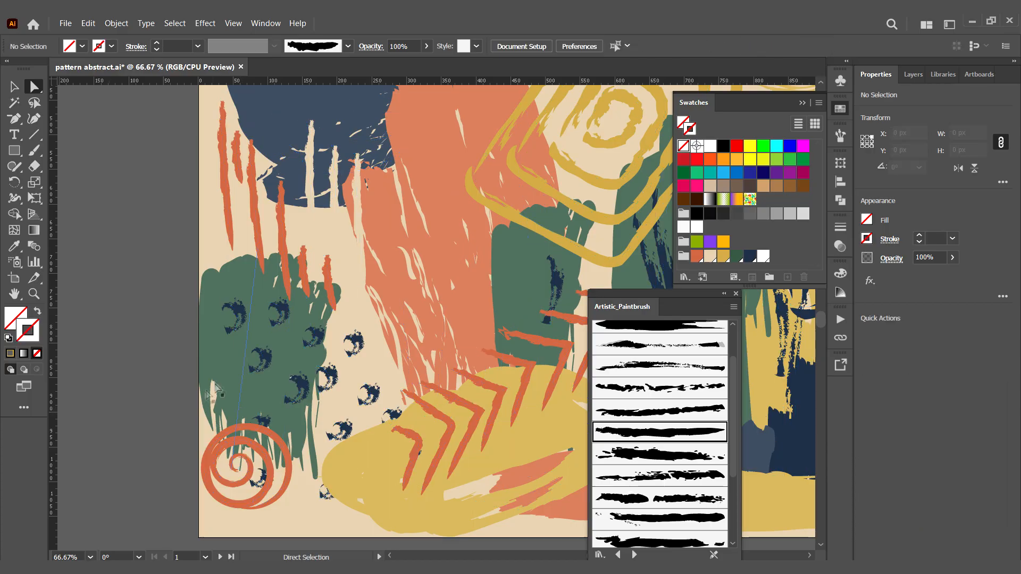
click(107, 306)
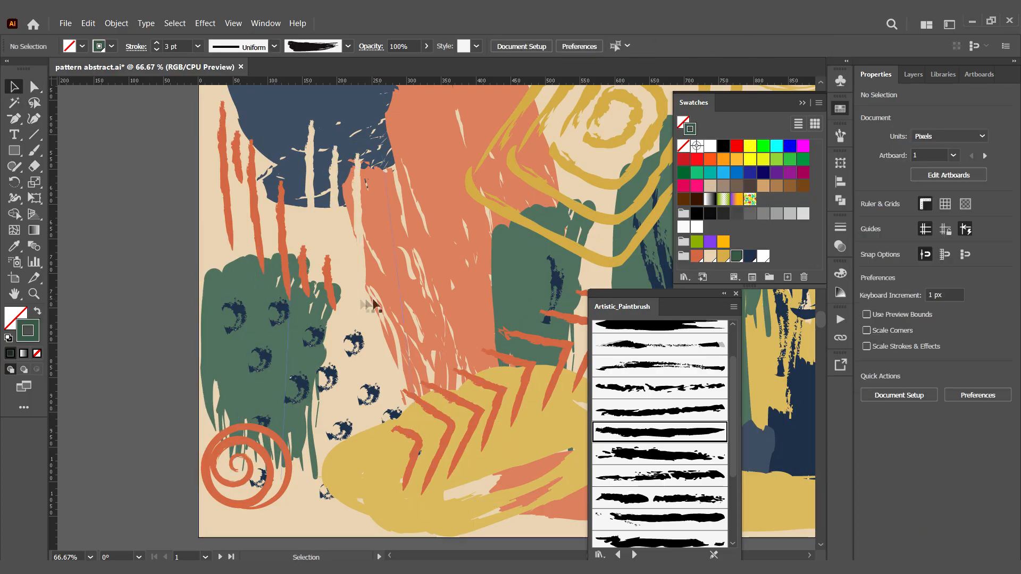
- Pull the top end of the first yellow diagonal stroke inside the artboard's upper edge
key(ctrl+a)
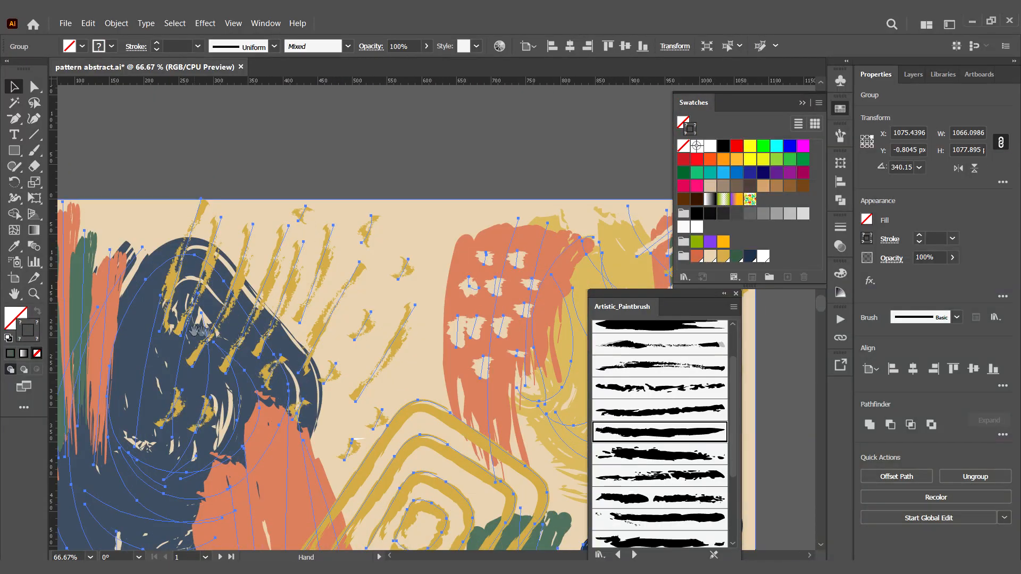
key(ctrl+shift+a)
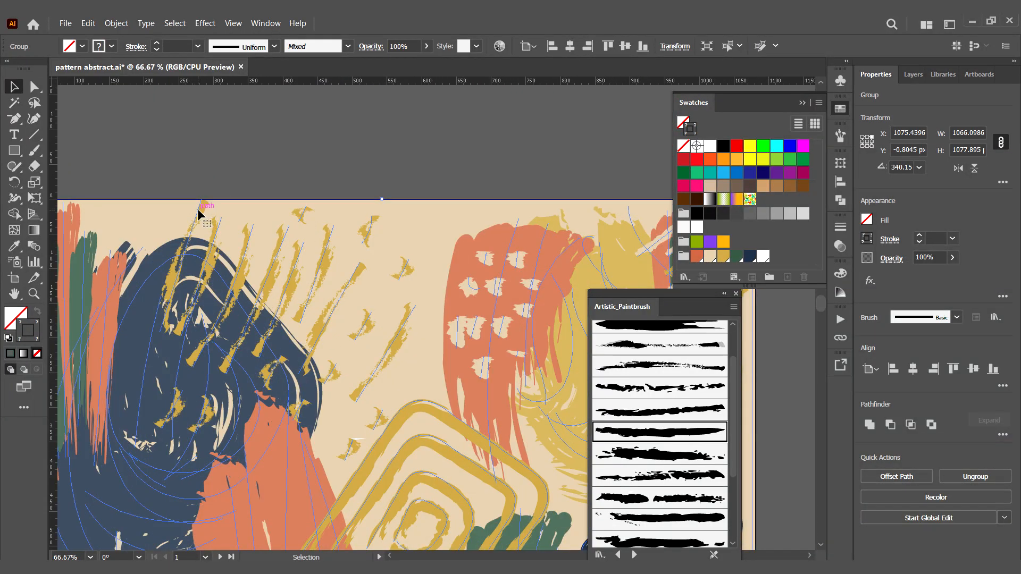
key(a)
click(202, 208)
click(423, 338)
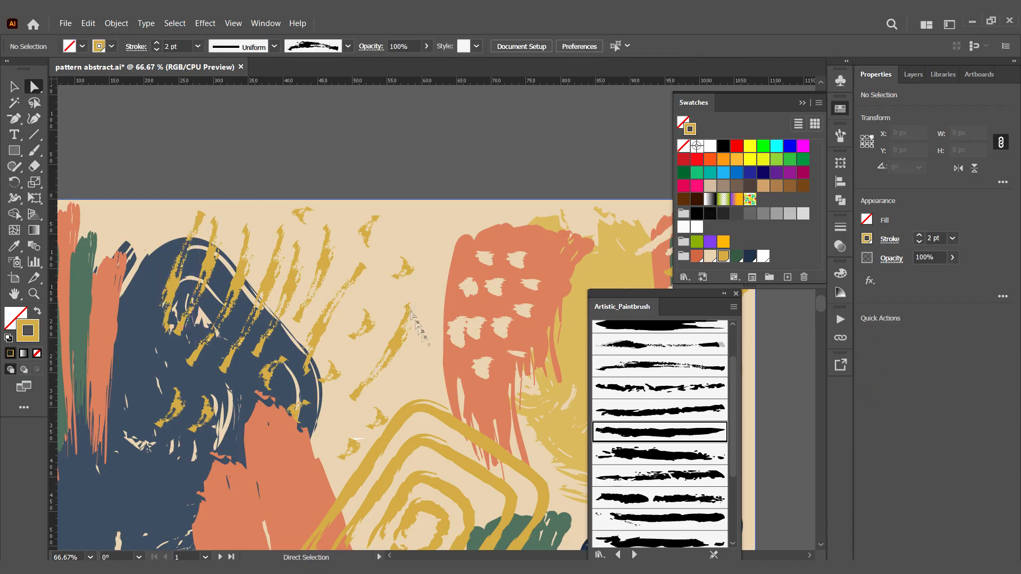
click(203, 209)
click(486, 338)
drag(486, 337, 292, 374)
- Reshape the outermost navy stroke in the lower-right patch by moving its anchor points inside the artboard's right edge
scroll(361, 420, down, 10)
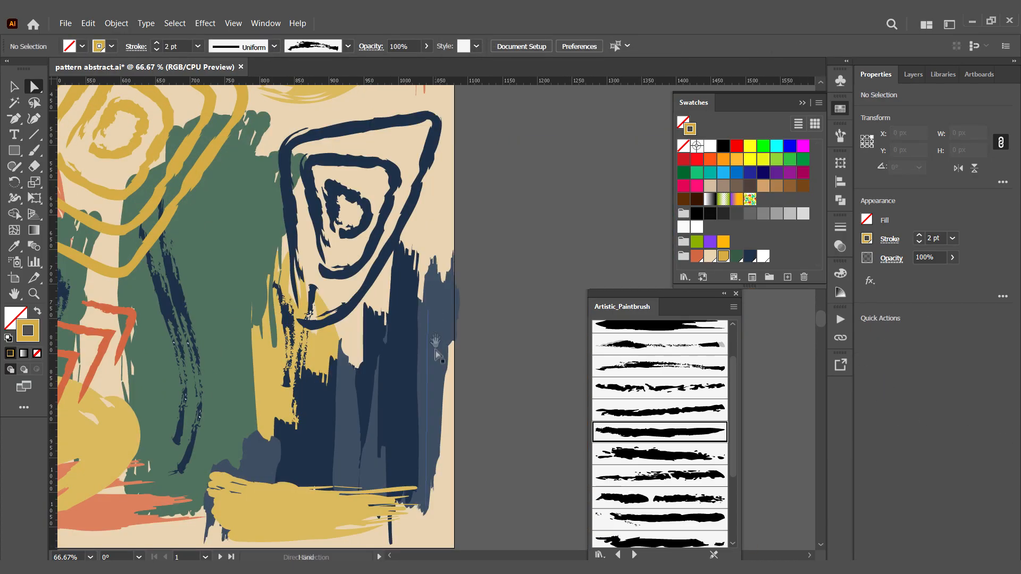
click(434, 319)
click(428, 321)
drag(428, 321, 412, 323)
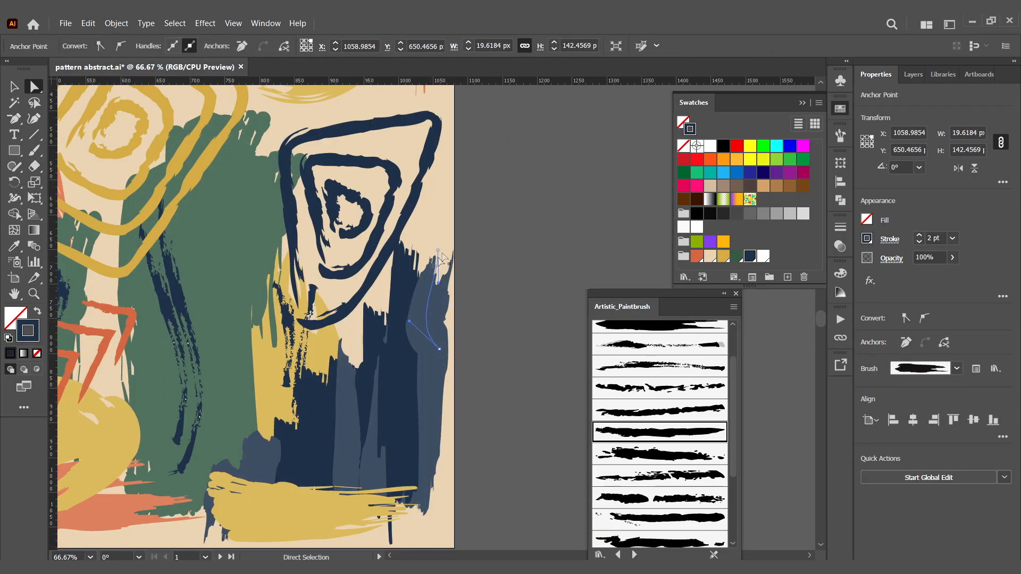
drag(438, 250, 433, 221)
drag(412, 323, 419, 310)
click(503, 354)
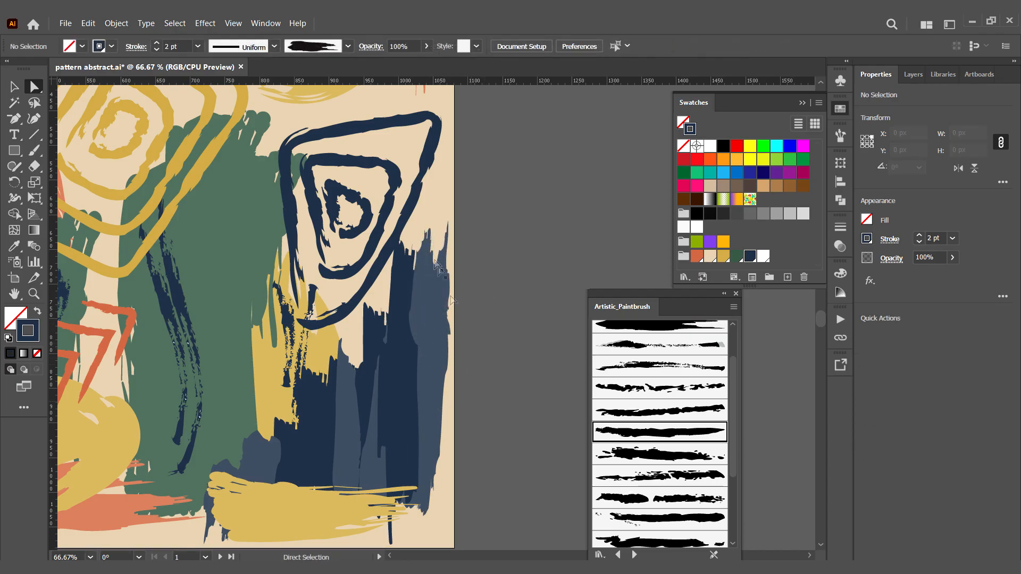
- Select the whole artwork with its beige background and group it
key(ctrl+0)
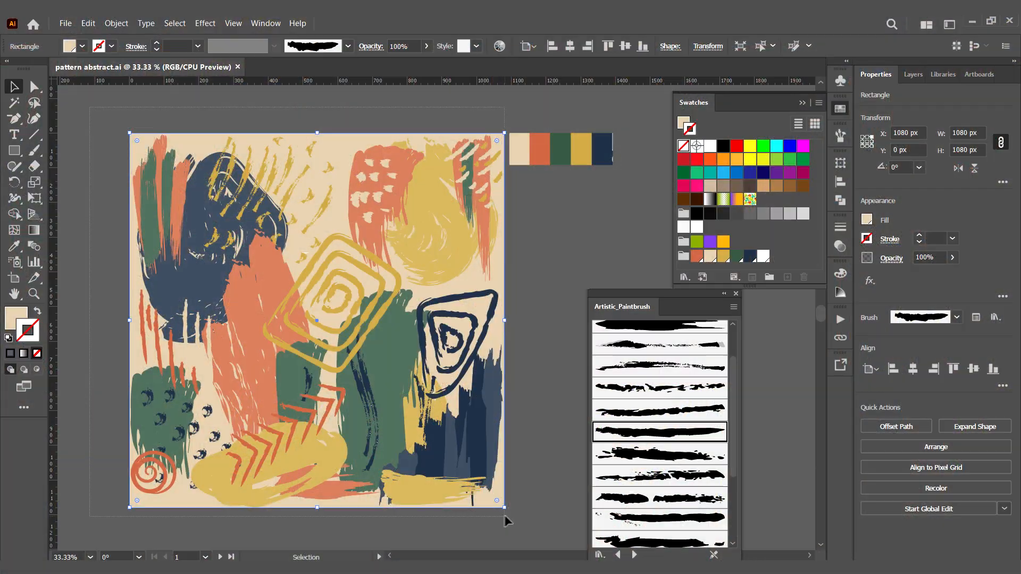
drag(89, 107, 506, 516)
key(ctrl+g)
key(ctrl+minus)
key(ctrl+minus)
scroll(474, 317, right, 5)
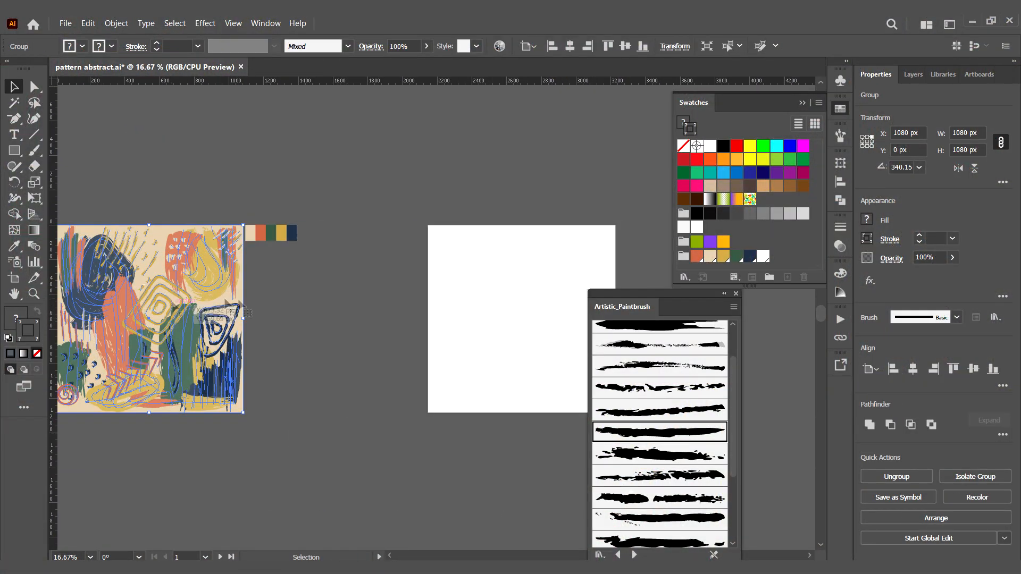
- Duplicate the grouped artwork into four copies arranged around the corners of the empty second artboard
click(319, 318)
click(197, 313)
alt+drag(190, 313, 450, 197)
drag(487, 362, 306, 399)
alt+drag(228, 236, 245, 459)
click(559, 319)
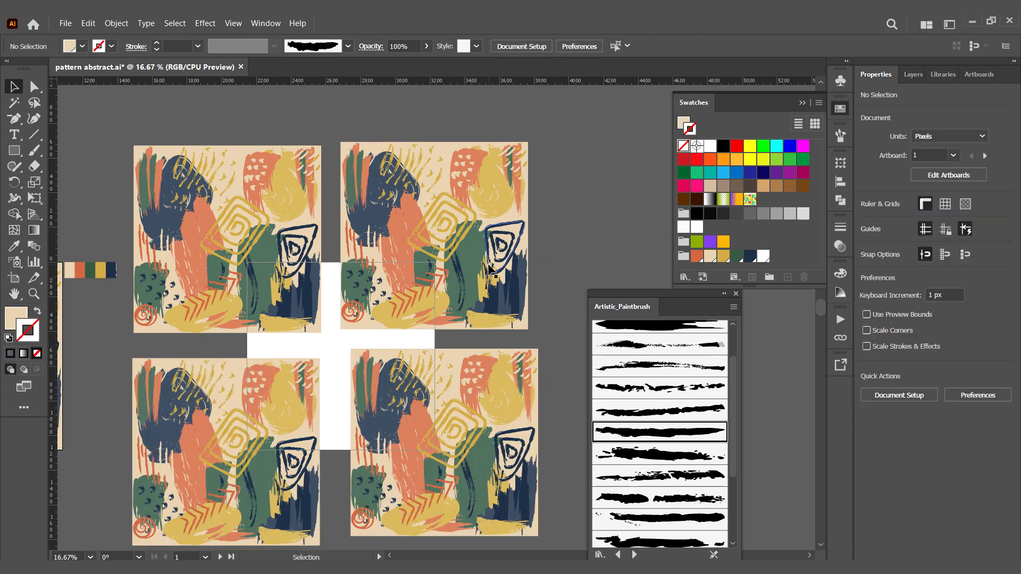
- Select the upper-right copy, set its reference point to the bottom-left corner and open its X value for editing
click(514, 274)
click(863, 147)
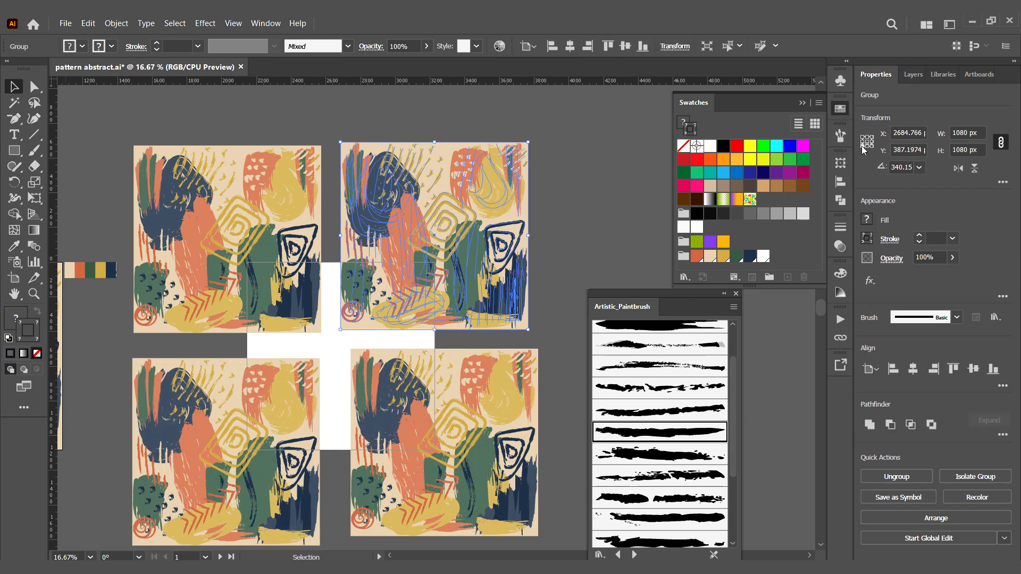
click(907, 133)
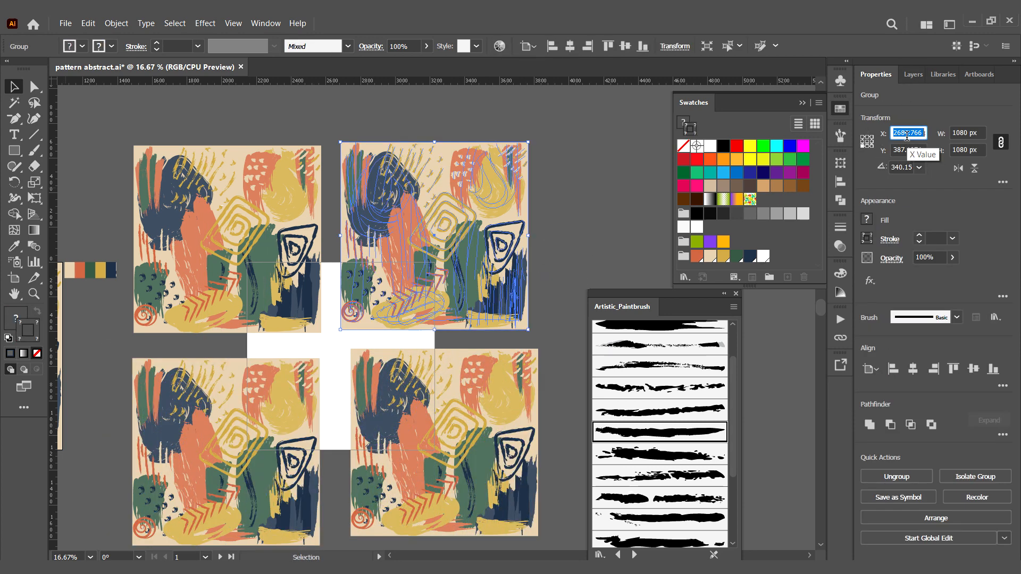
click(237, 27)
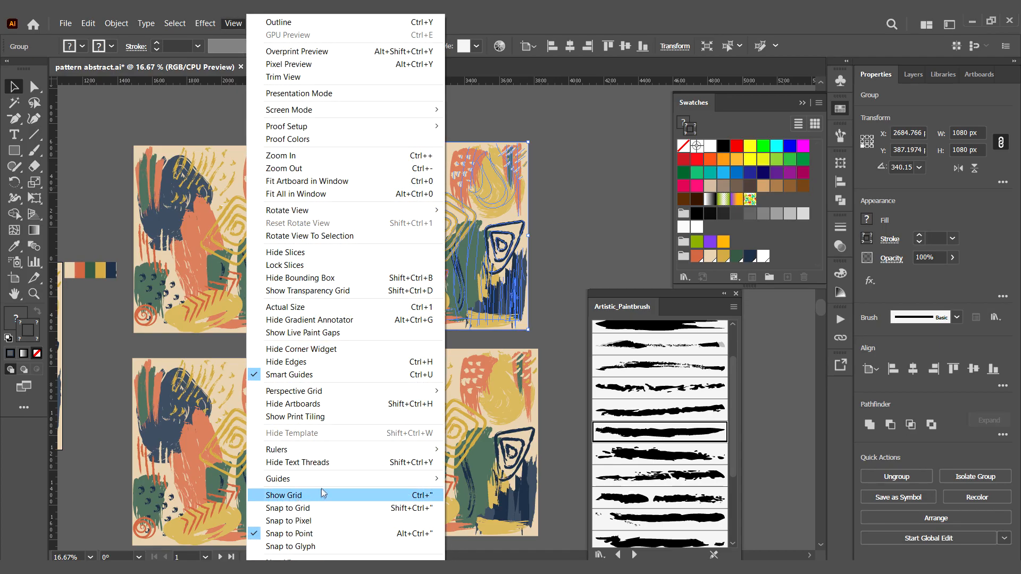
mouse_move(319, 450)
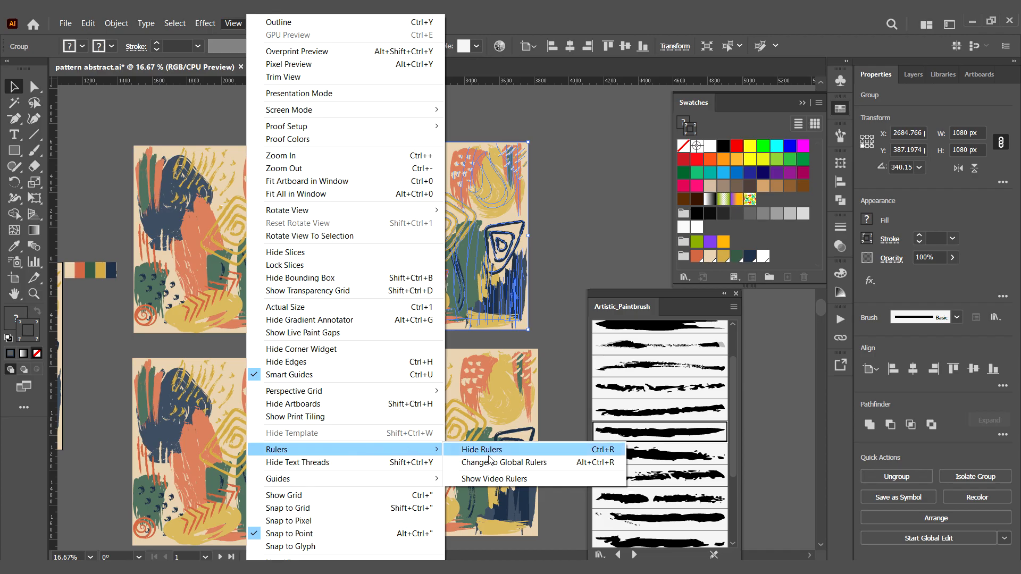
click(489, 462)
click(234, 23)
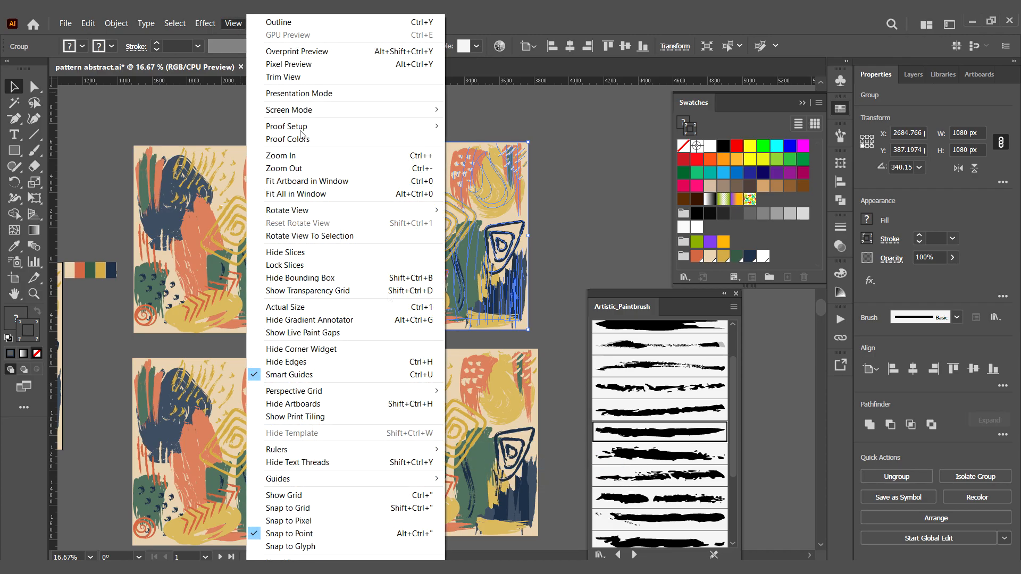
mouse_move(355, 451)
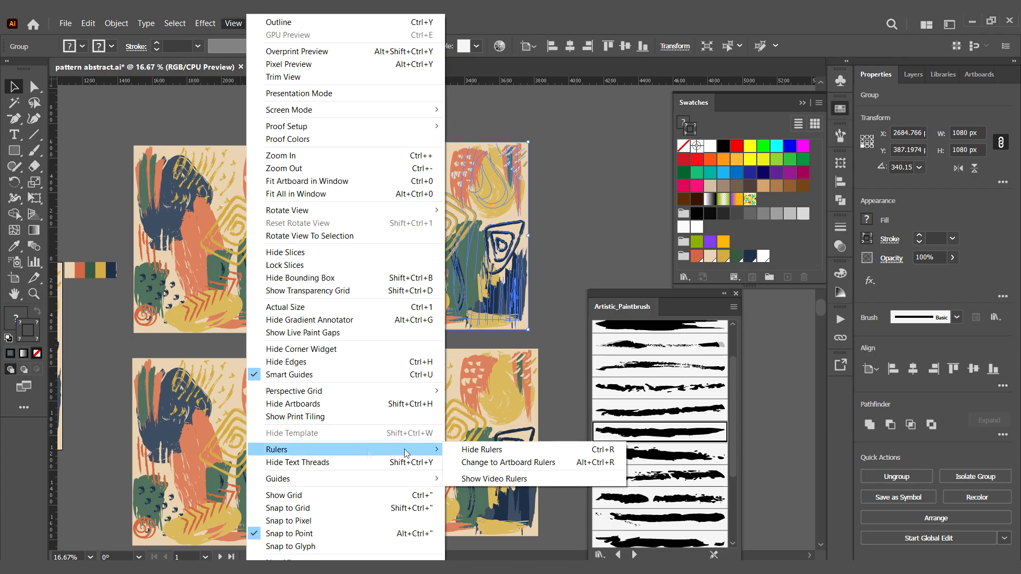
click(480, 462)
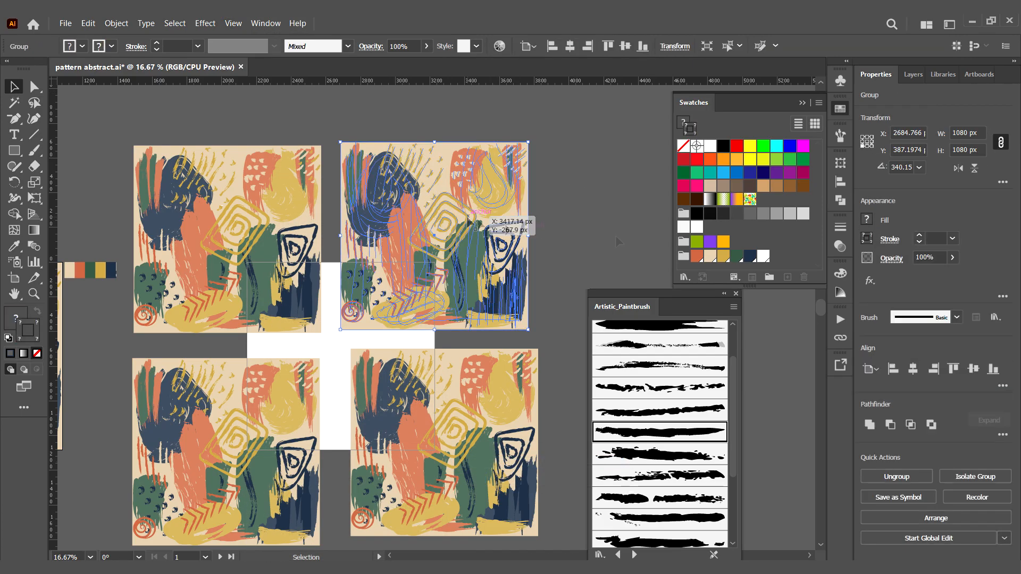
- Make the second artboard active and position the upper-right copy's bottom-left corner at X 540 px, Y 540 px
click(296, 418)
click(477, 203)
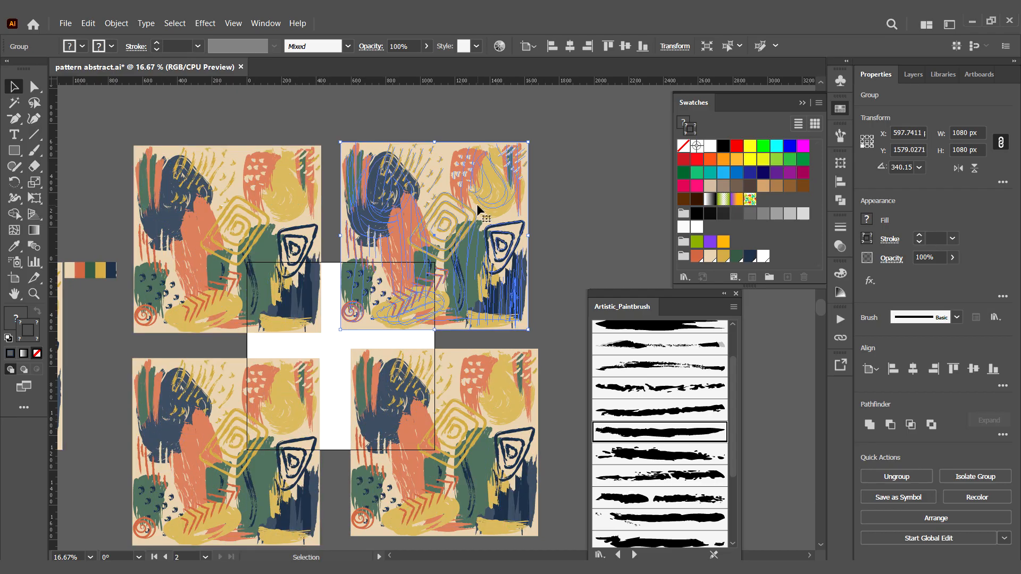
click(907, 150)
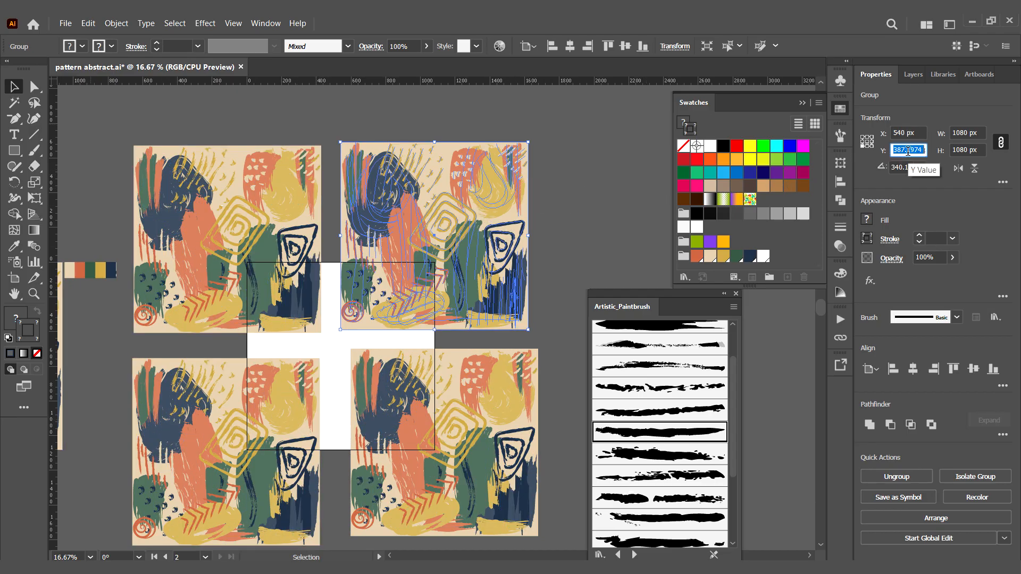
text(540)
key(Return)
- Position the lower-right copy with its top-left corner at X 540 px and Y 540 px
click(505, 391)
click(862, 137)
double_click(901, 133)
text(540)
key(Return)
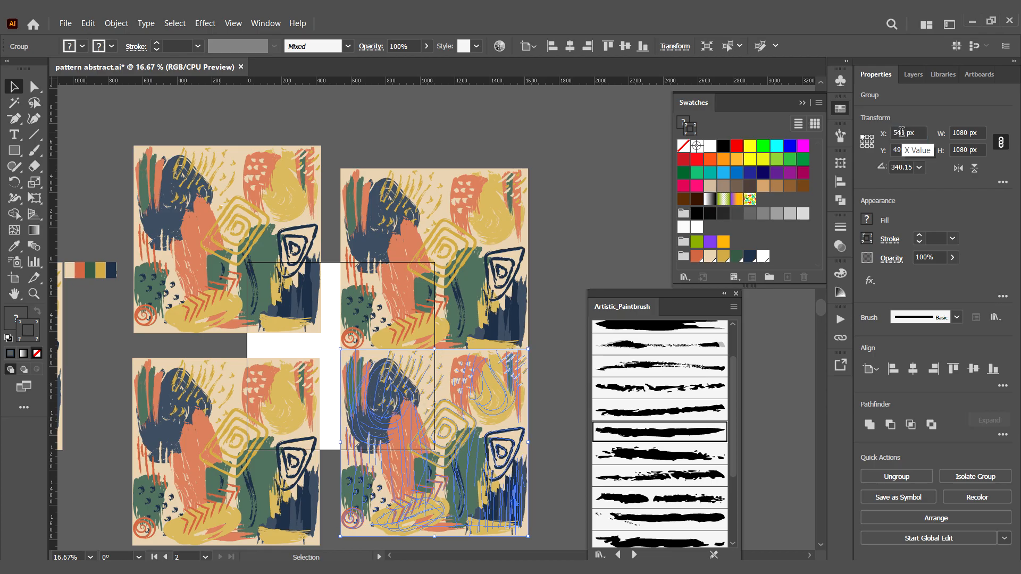
double_click(902, 151)
text(540)
key(Return)
- Position the lower-left copy at X -540 px from its top-left corner and Y 540 px from its top-right corner
click(255, 386)
double_click(911, 136)
text(-540)
key(Return)
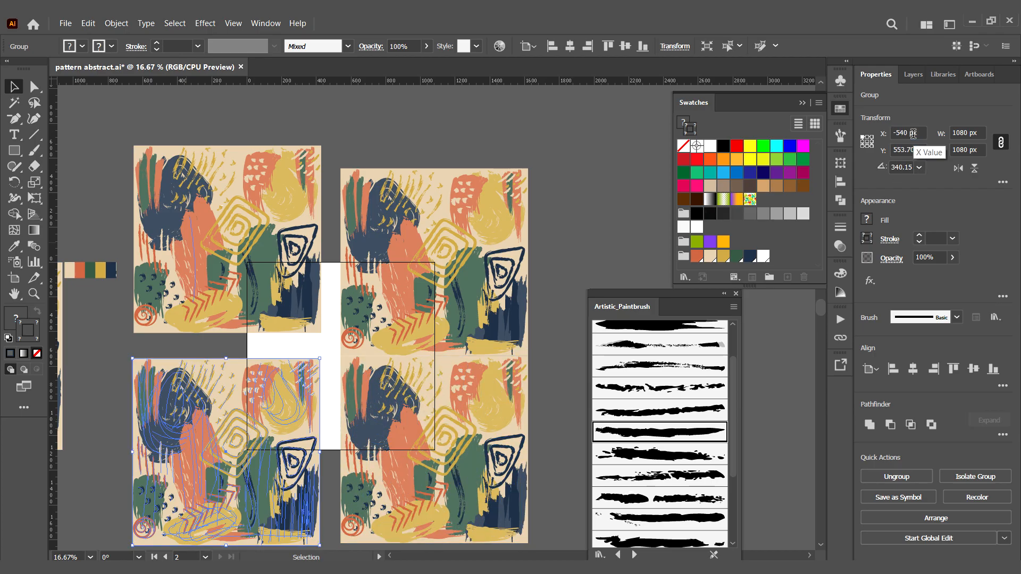
double_click(896, 154)
click(872, 137)
double_click(906, 152)
text(540)
key(Return)
- Position the upper-left copy with its bottom-right corner at X 540 px and Y 540 px
click(282, 282)
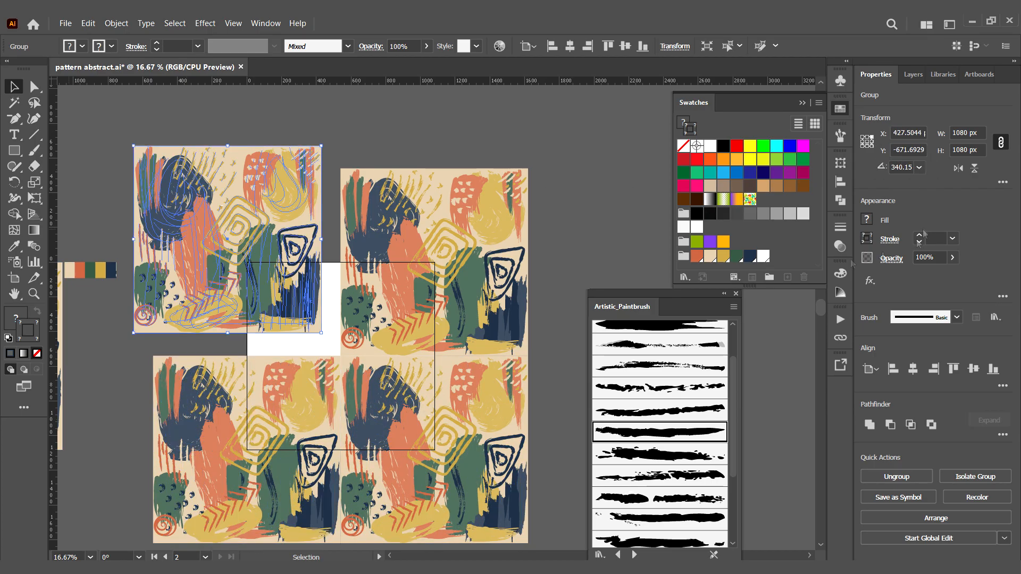
click(872, 147)
double_click(906, 134)
text(540)
key(Return)
double_click(906, 152)
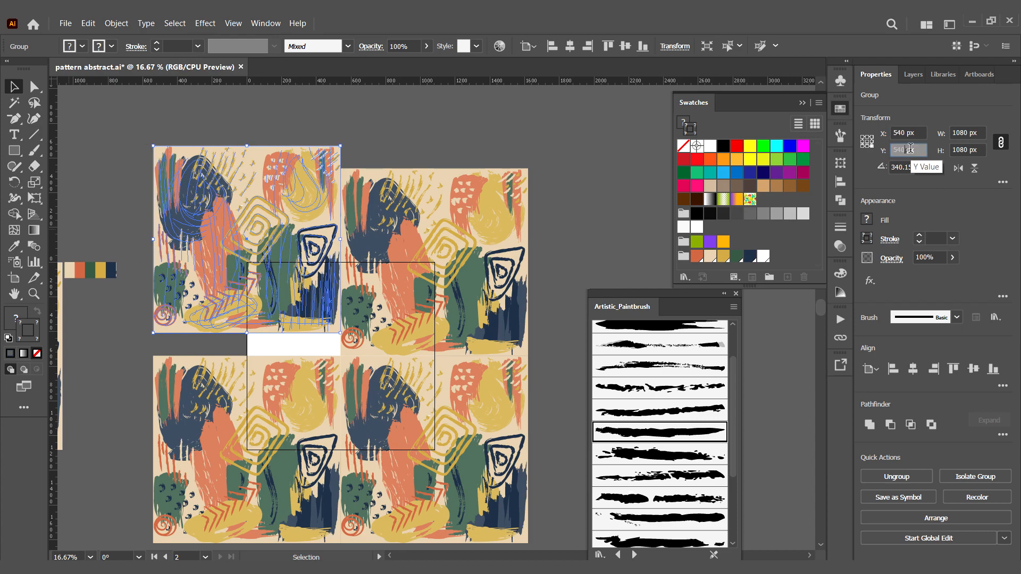
text(540)
key(Return)
- Paint broad yellow 1 pt strokes over the seam near the artboard's left edge with two thick Artistic_Paintbrush brushes
click(542, 292)
scroll(355, 379, up, 2)
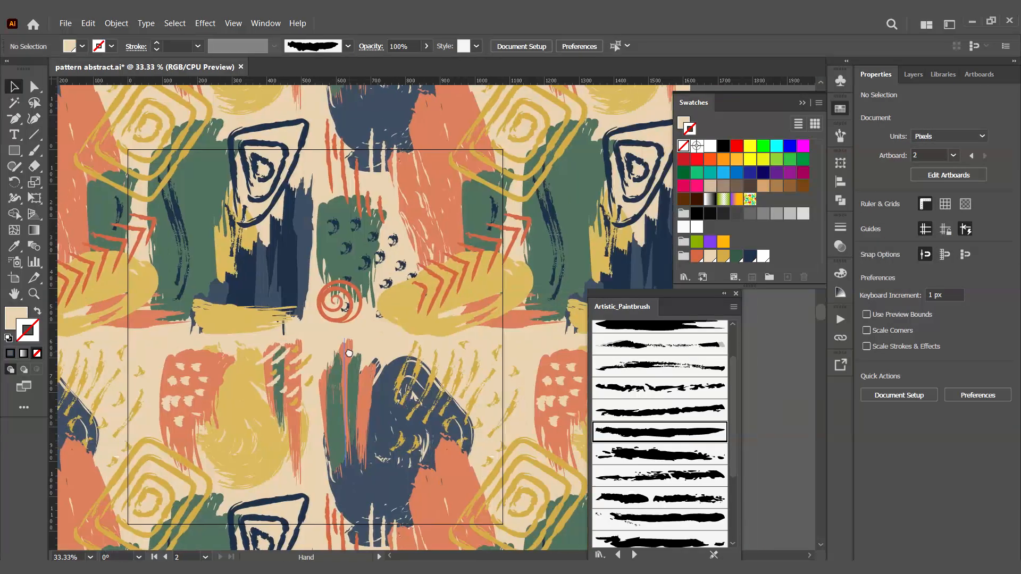
click(723, 255)
key(b)
drag(703, 295, 796, 272)
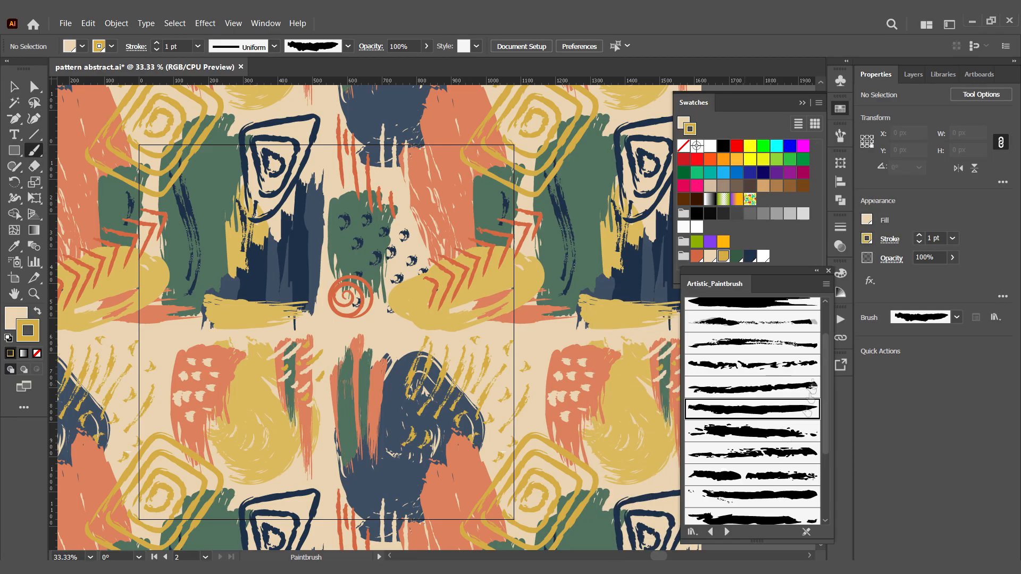
scroll(781, 425, down, 5)
click(781, 469)
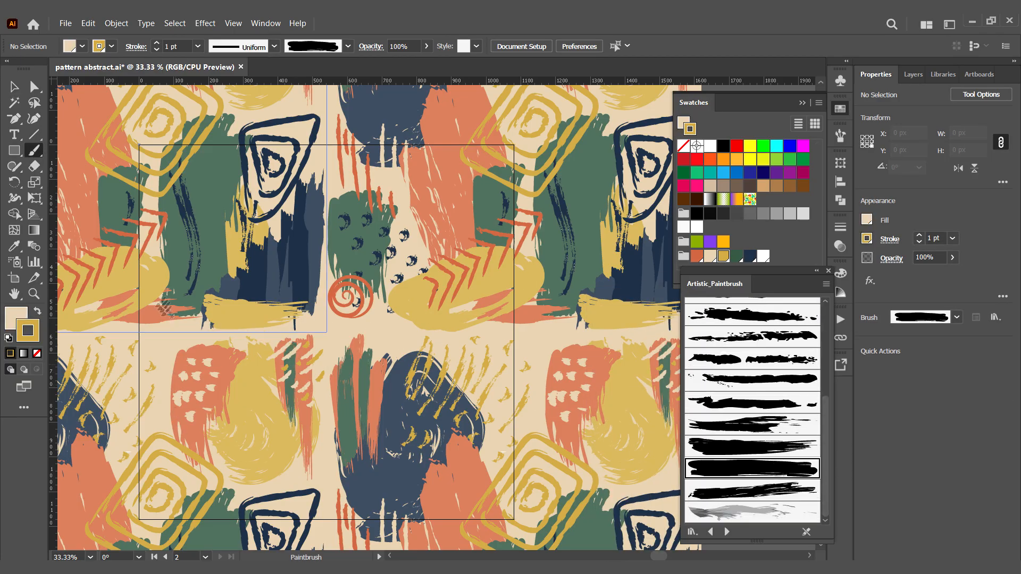
drag(162, 308, 175, 426)
click(745, 446)
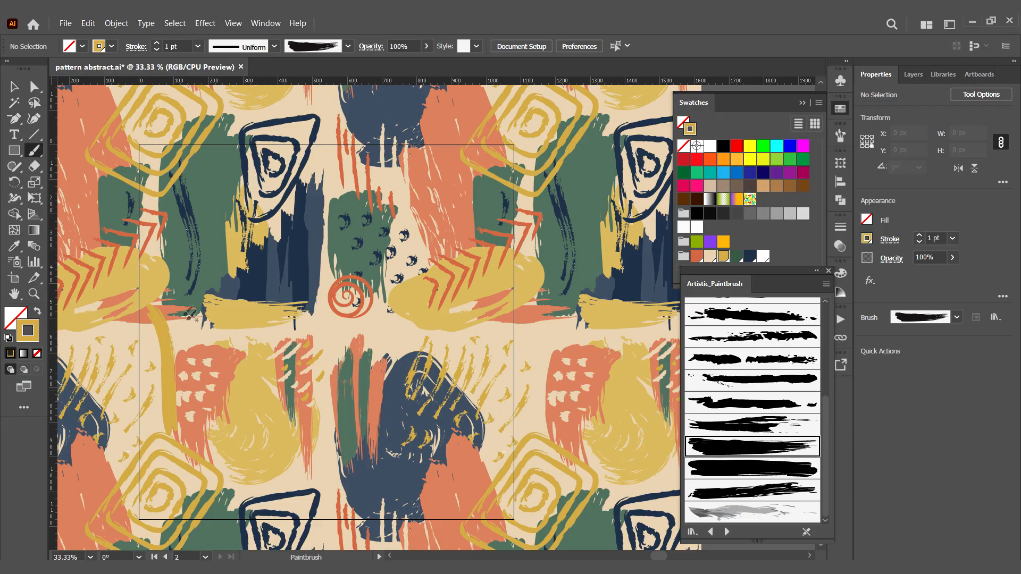
mouse_move(166, 309)
mouse_down()
mouse_move(181, 346)
mouse_move(193, 340)
mouse_move(181, 346)
mouse_move(178, 305)
mouse_move(199, 357)
mouse_up()
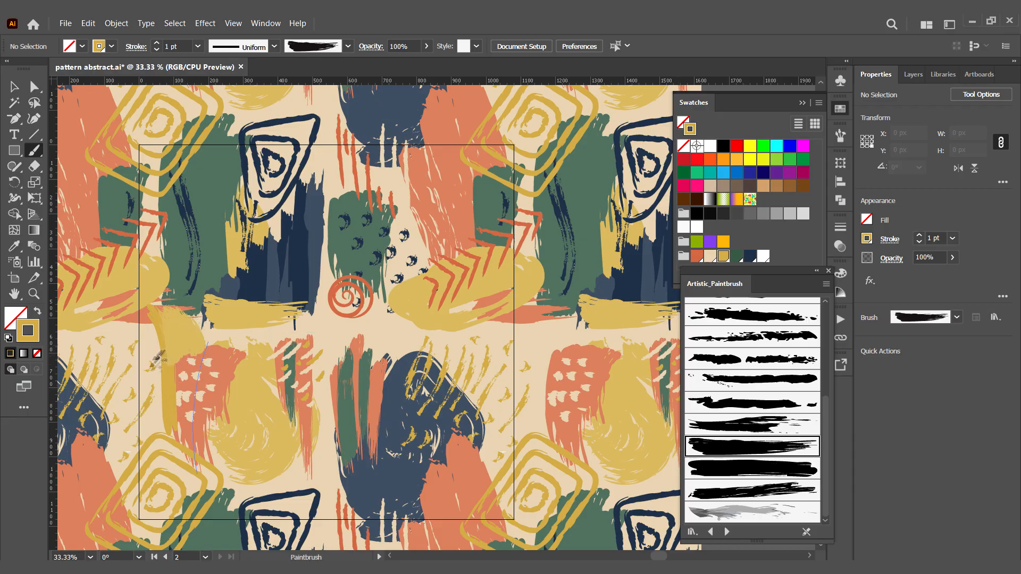
- Dab small navy marks over the yellow seam strokes with a 0.5 pt stroke
click(750, 256)
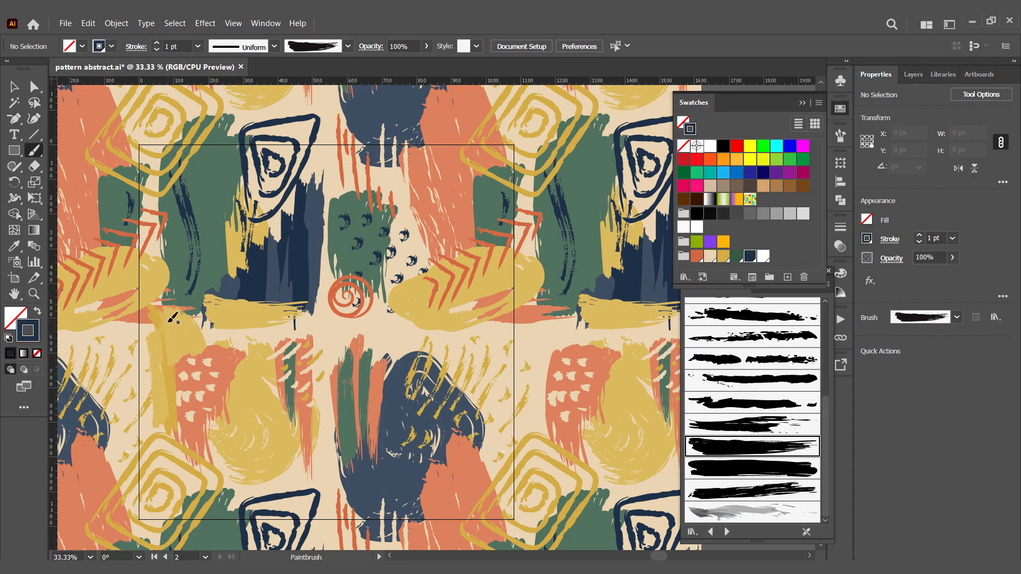
key(bracketleft)
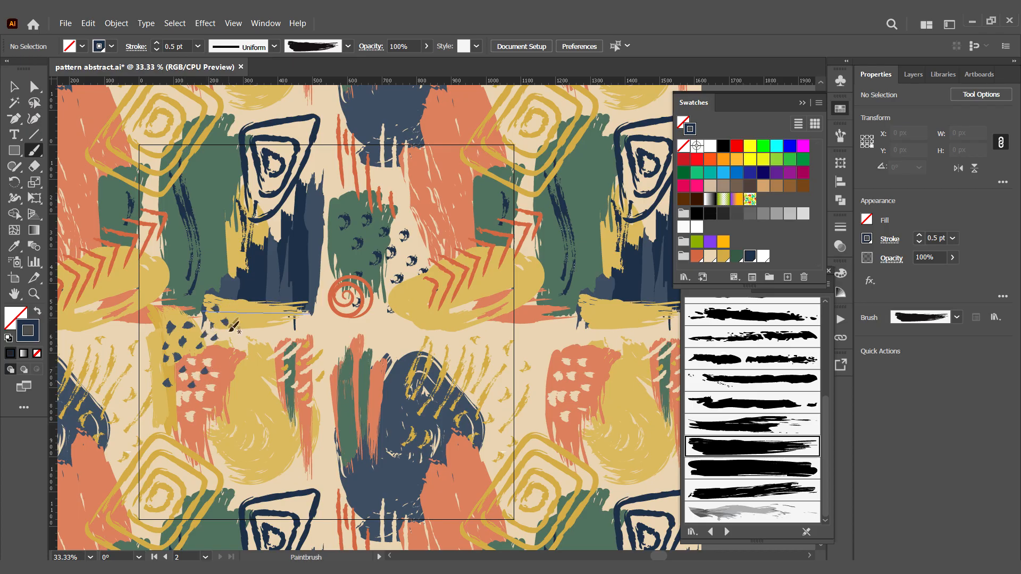
- Paint a green arch of 1 pt strokes over the seam between the navy patch and the striped orange patch
scroll(218, 351, down, 2)
scroll(210, 319, left, 2)
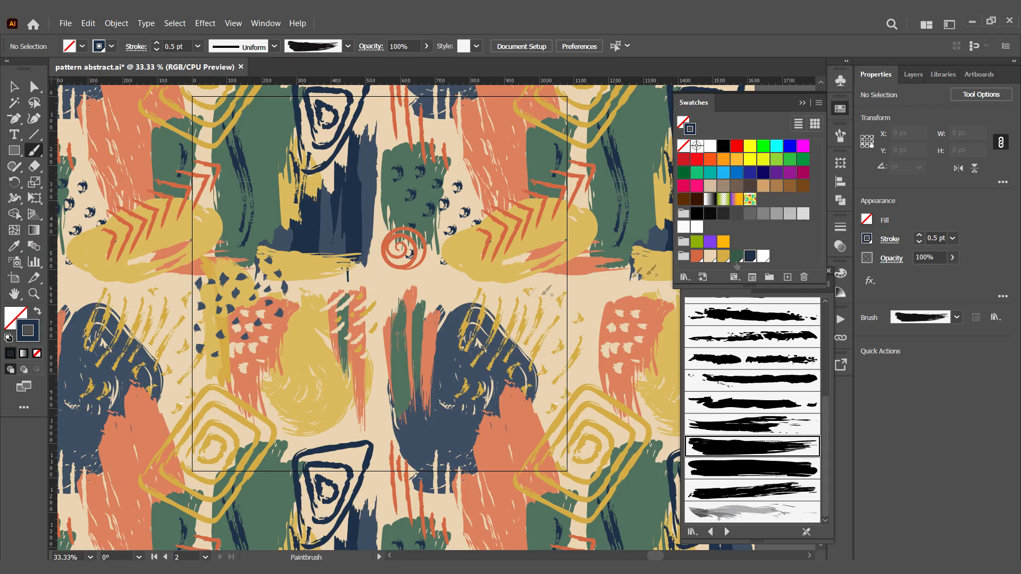
click(737, 257)
click(764, 451)
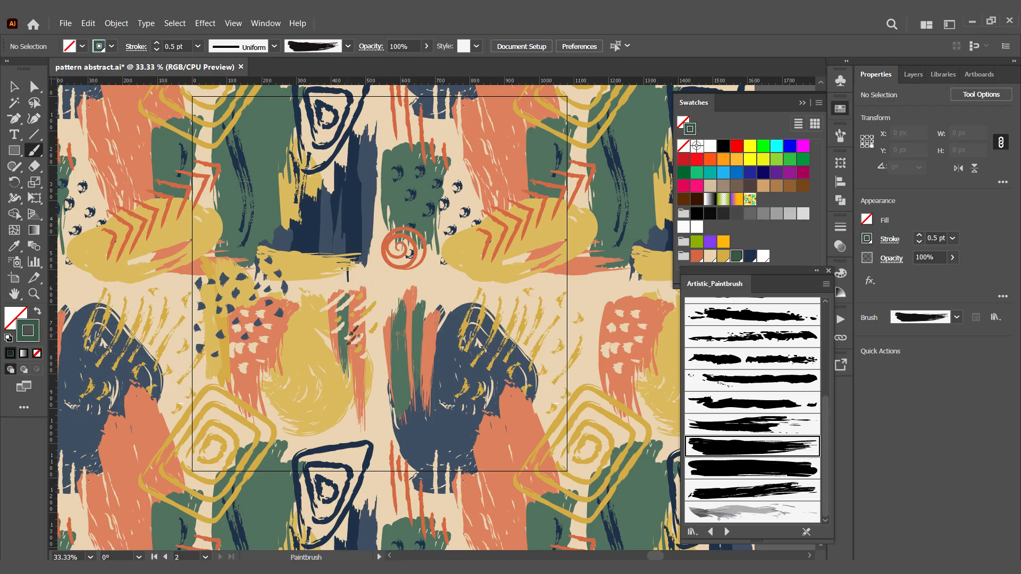
click(198, 46)
click(205, 107)
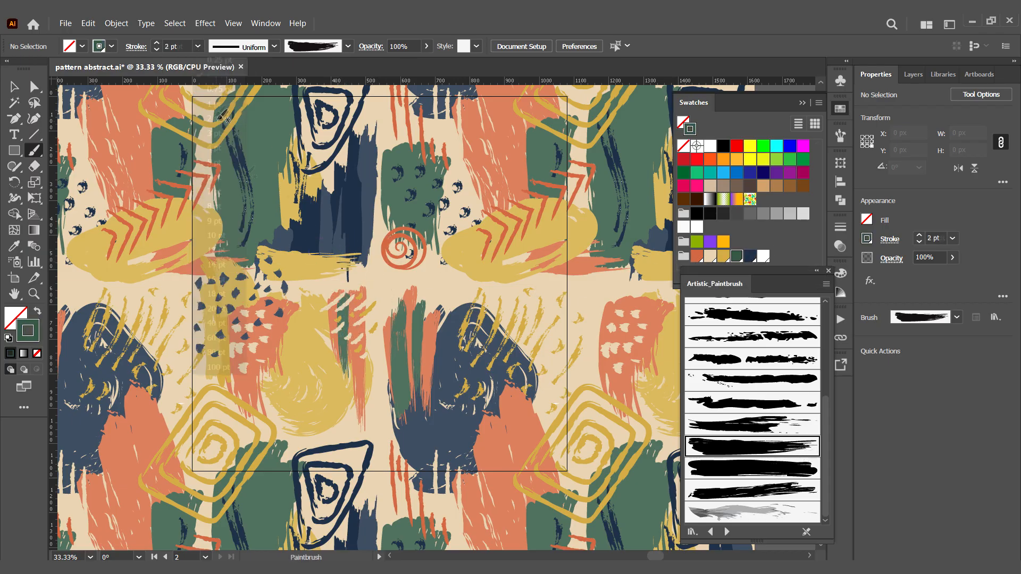
mouse_move(351, 261)
mouse_down()
mouse_move(305, 295)
mouse_move(324, 367)
mouse_move(337, 375)
mouse_move(307, 282)
mouse_up()
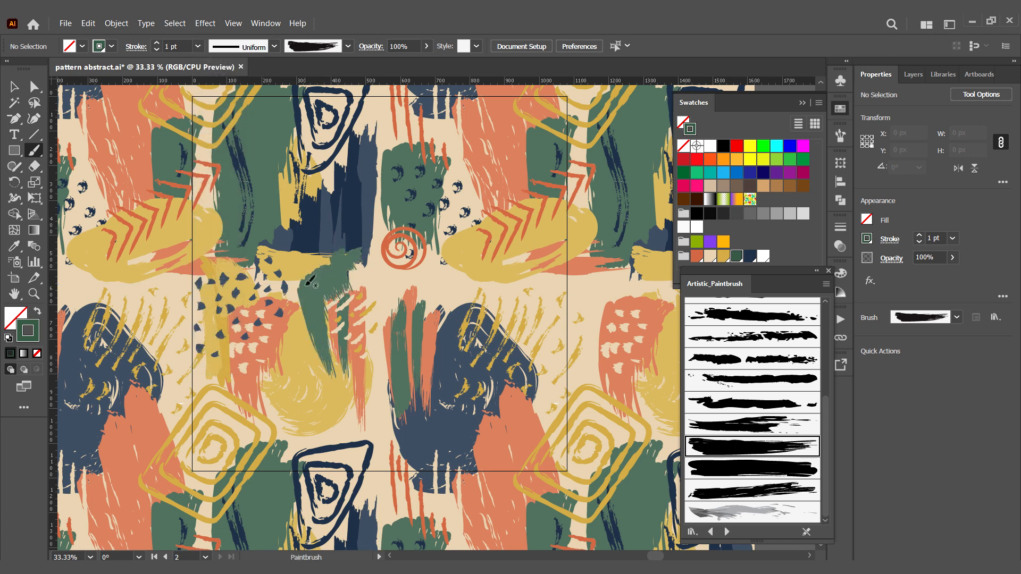
mouse_move(315, 242)
mouse_down()
mouse_move(350, 262)
mouse_move(359, 228)
mouse_move(380, 284)
mouse_move(390, 265)
mouse_move(329, 237)
mouse_move(342, 287)
mouse_move(332, 247)
mouse_move(341, 275)
mouse_move(319, 245)
mouse_move(311, 323)
mouse_move(325, 304)
mouse_up()
- Paint an orange stroke over the green arch, undo the stray marks and set the stroke weight to 0.5 pt
click(724, 257)
key(ctrl+z)
click(697, 256)
key(ctrl+z)
click(198, 46)
click(207, 78)
key(ctrl+z)
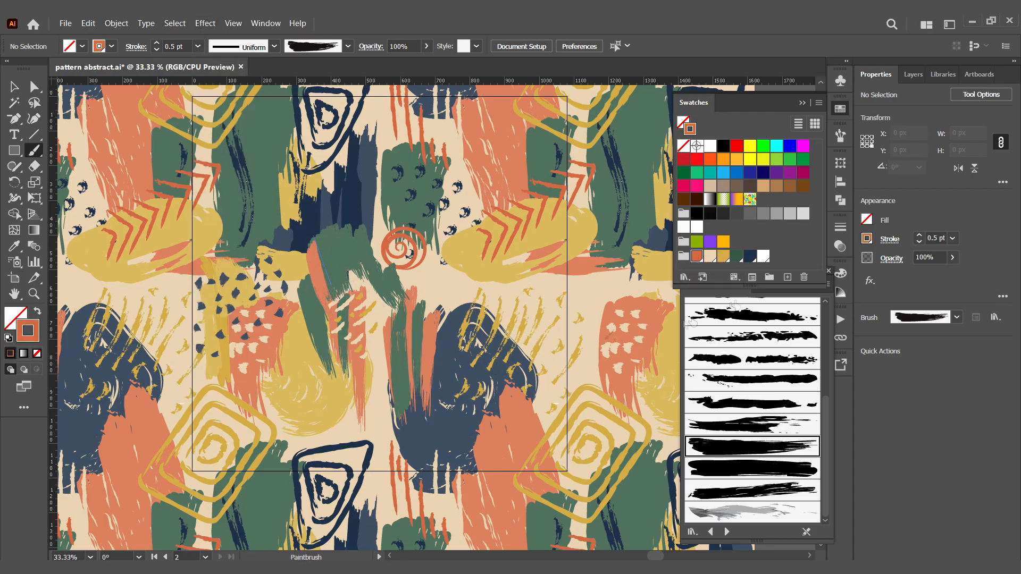
- Add thin orange 0.5 pt lines over the green arch, yellow oval and navy shape with a dry, streaky brush
click(827, 377)
click(752, 336)
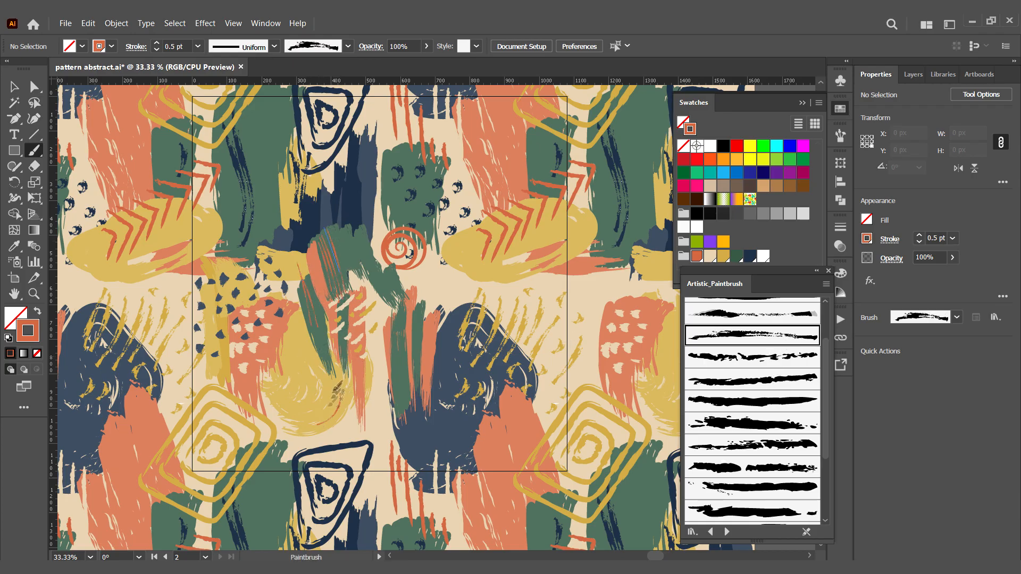
drag(335, 393, 302, 422)
drag(325, 389, 297, 413)
mouse_move(407, 421)
mouse_down()
mouse_move(274, 372)
mouse_move(289, 409)
mouse_up()
drag(276, 374, 315, 406)
- Paint thin curved navy lines sweeping from the orange spiral down to the navy shape
click(750, 256)
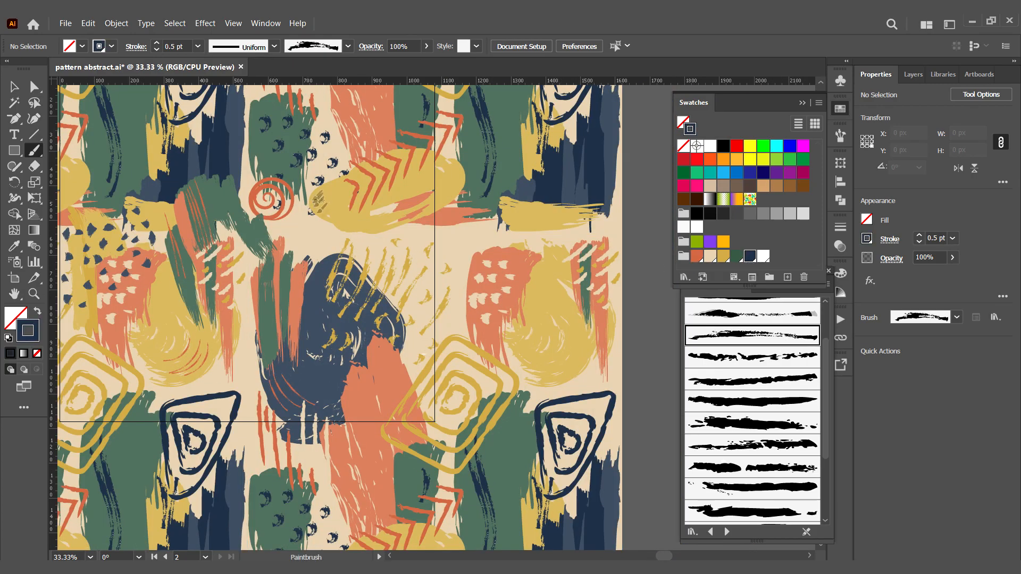
drag(310, 213, 349, 231)
mouse_move(295, 209)
mouse_down()
mouse_move(357, 240)
mouse_move(355, 250)
mouse_up()
mouse_move(281, 211)
mouse_down()
mouse_move(349, 259)
mouse_move(326, 271)
mouse_up()
- Paint thin curved yellow and orange lines down the gap between the yellow oval and the navy shape
mouse_move(412, 311)
mouse_down()
mouse_move(449, 334)
mouse_move(559, 326)
mouse_up()
click(723, 256)
mouse_move(394, 164)
mouse_down()
mouse_move(392, 251)
mouse_move(381, 256)
mouse_up()
mouse_move(392, 387)
mouse_down()
mouse_move(366, 220)
mouse_move(372, 289)
mouse_up()
click(697, 257)
mouse_move(363, 222)
mouse_down()
mouse_move(371, 325)
mouse_move(367, 260)
mouse_up()
- Add thin green curved lines in the same gap and short green dashes above the navy triangle with a rougher brush
click(737, 256)
mouse_move(364, 222)
mouse_down()
mouse_move(380, 311)
mouse_move(384, 290)
mouse_up()
drag(340, 253, 380, 339)
click(753, 424)
mouse_move(277, 314)
mouse_down()
mouse_move(274, 345)
mouse_move(283, 340)
mouse_up()
- Paint an orange patch beside the navy triangle at the artboard's lower edge using a streaky brush at 2 pt
click(723, 257)
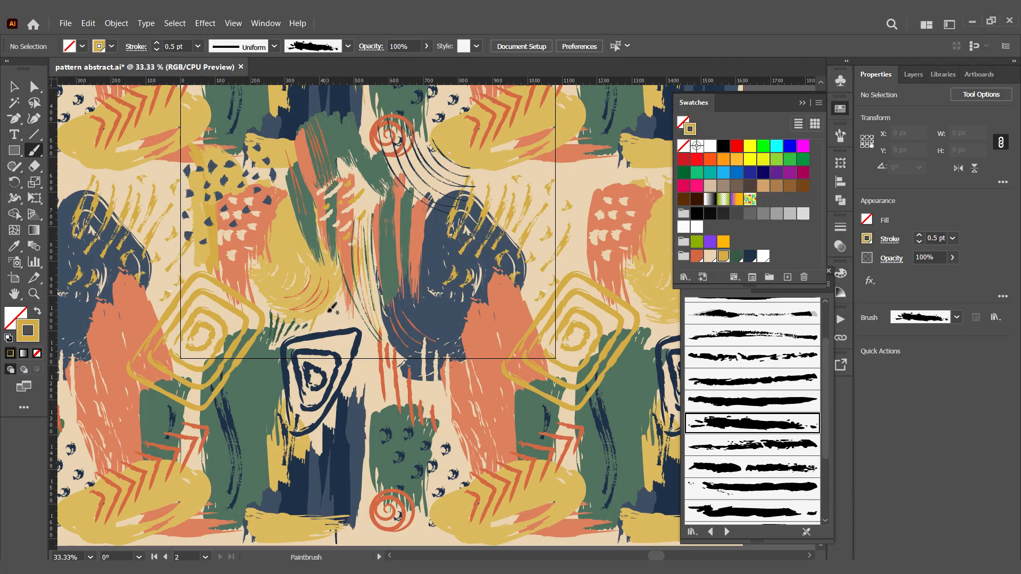
click(697, 257)
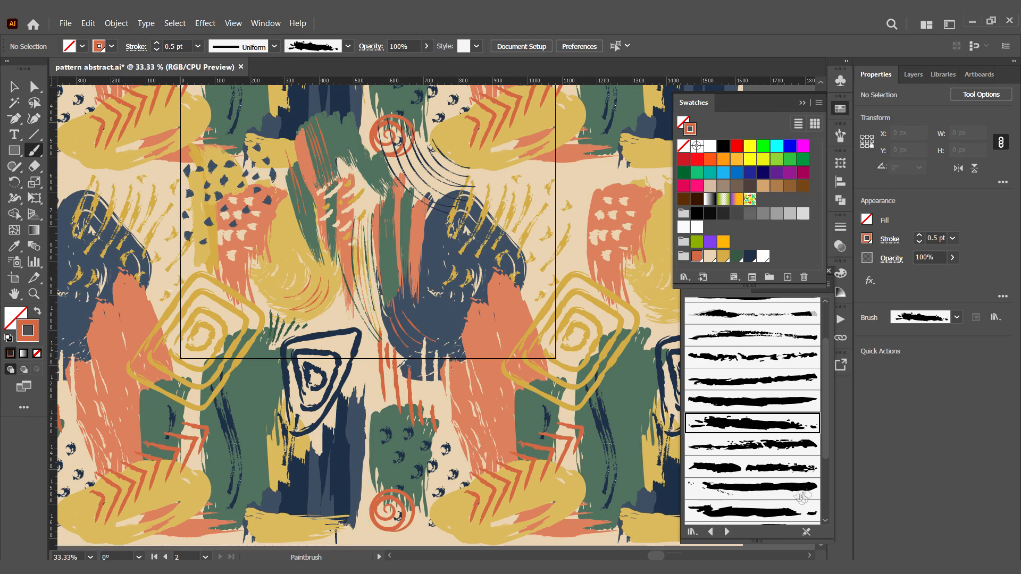
scroll(798, 478, down, 4)
click(752, 489)
click(198, 46)
click(224, 127)
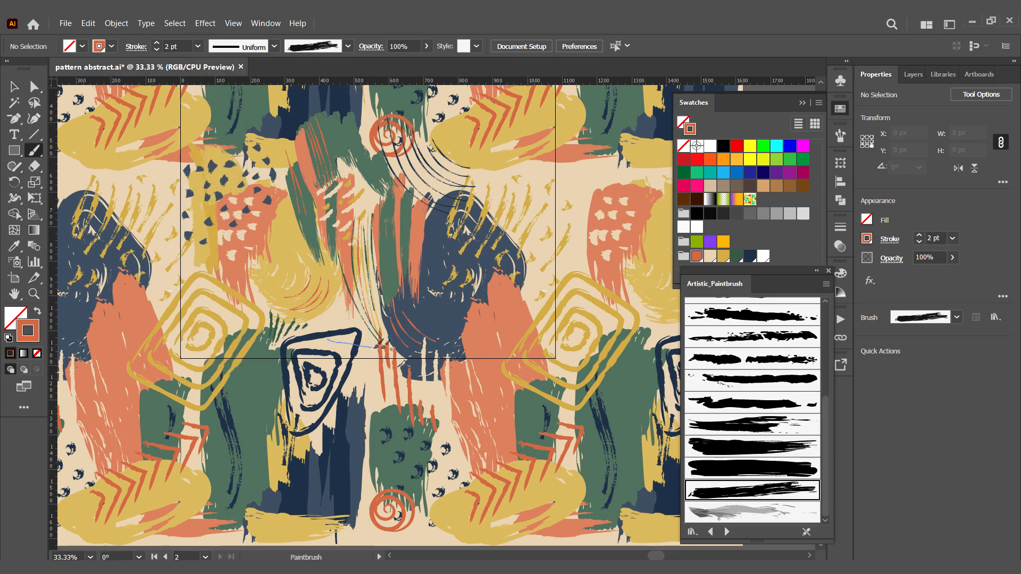
drag(378, 347, 382, 348)
mouse_move(321, 323)
mouse_down()
mouse_move(383, 347)
mouse_move(342, 310)
mouse_move(379, 311)
mouse_up()
key(v)
double_click(315, 338)
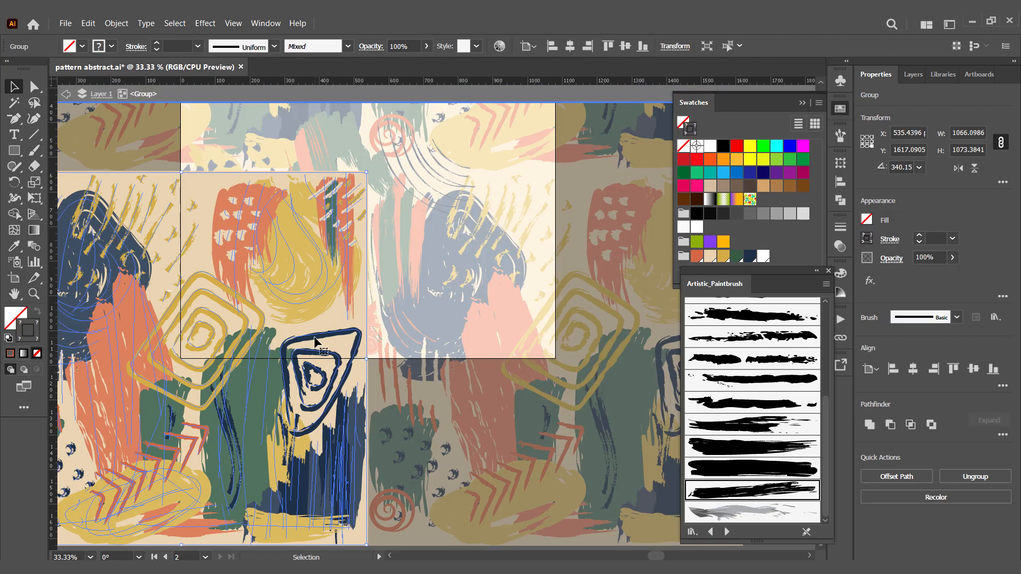
double_click(385, 333)
mouse_move(444, 218)
mouse_down()
mouse_move(434, 417)
mouse_move(445, 360)
mouse_move(435, 268)
mouse_up()
click(434, 271)
click(35, 153)
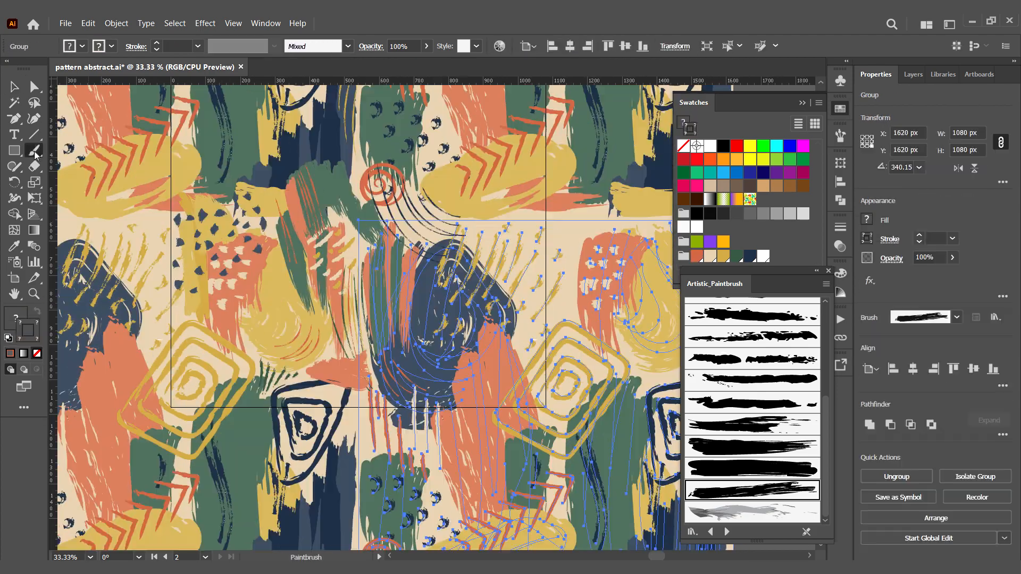
key(v)
drag(402, 466, 403, 376)
click(403, 524)
drag(371, 198, 334, 416)
- Paint short green dashes near the navy curved lines and beige 1 pt dashes over the green patch and arch
click(34, 151)
click(737, 257)
drag(452, 343, 447, 392)
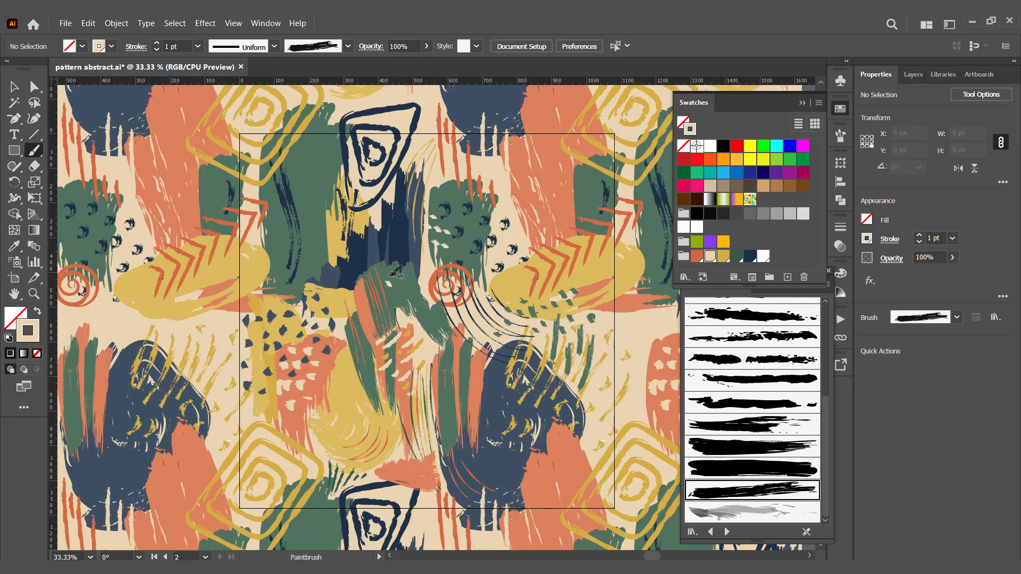
drag(269, 258, 286, 317)
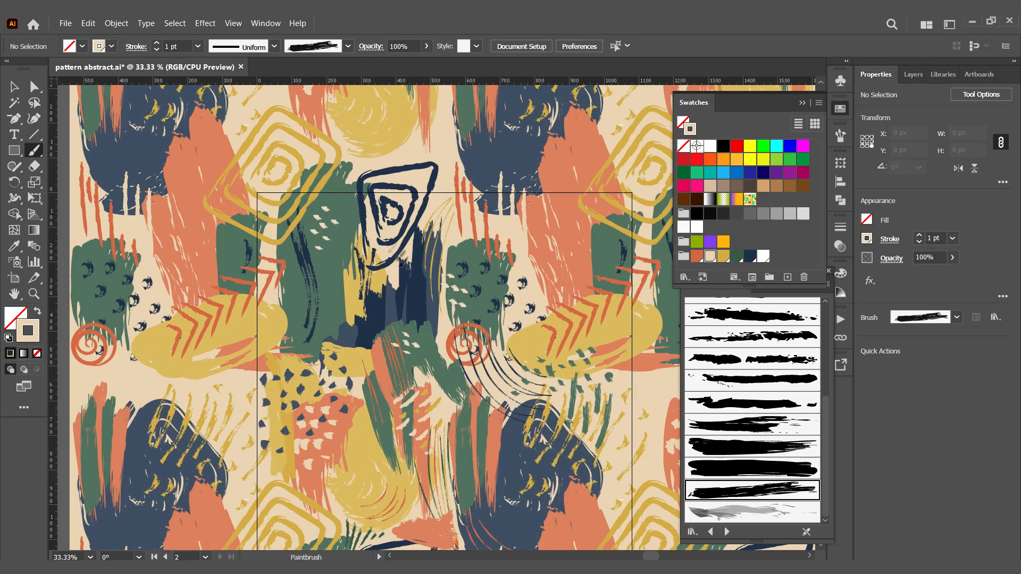
click(724, 256)
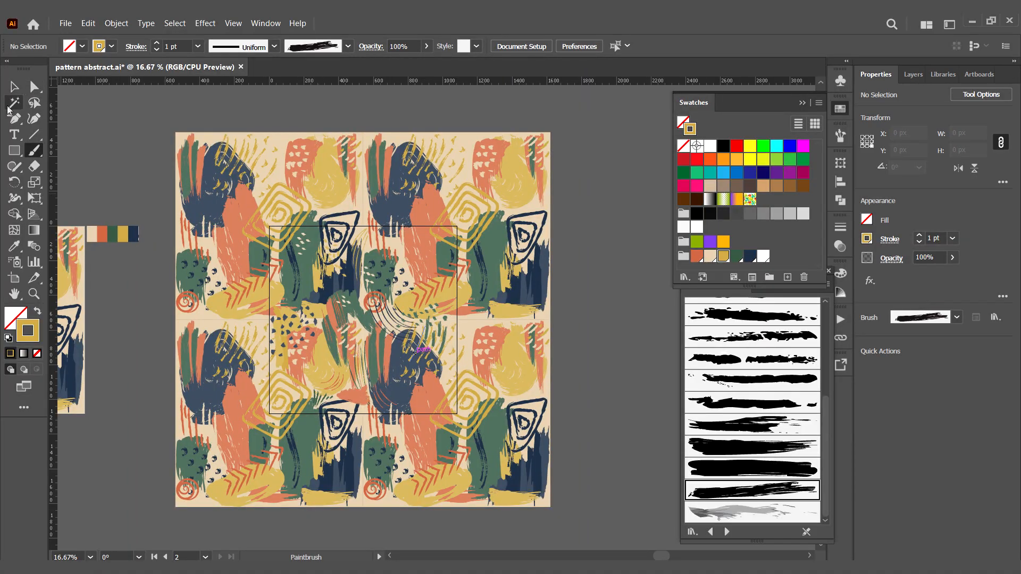
- Create a 1080 x 1080 px rectangle beside the artwork, with a solid yellow fill and no stroke
click(15, 151)
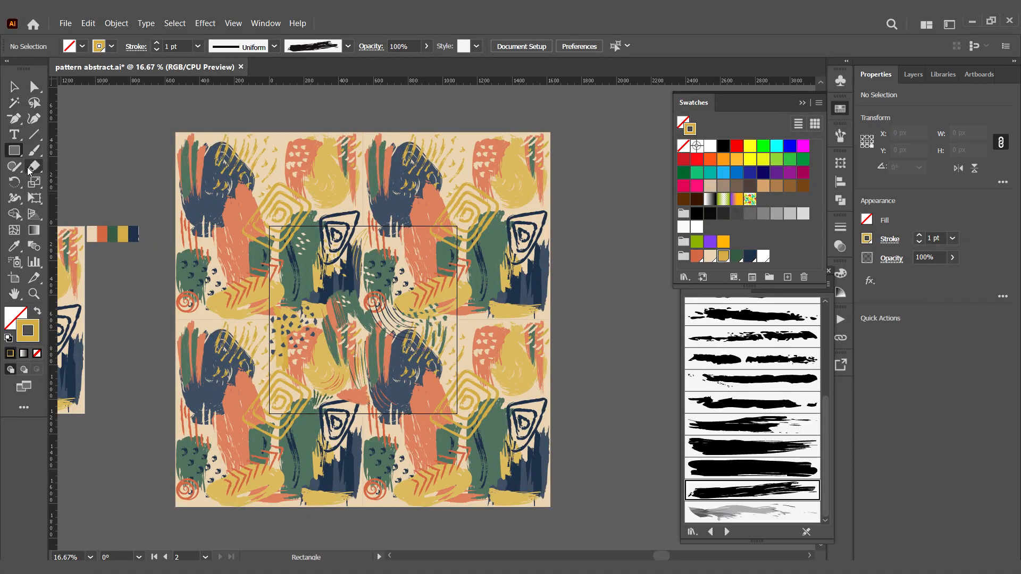
click(611, 339)
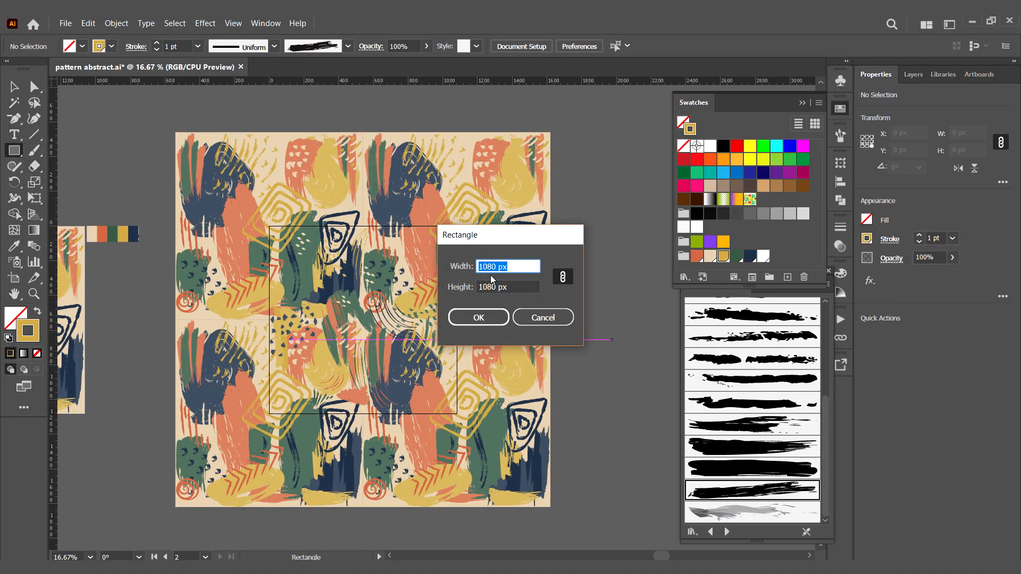
click(494, 318)
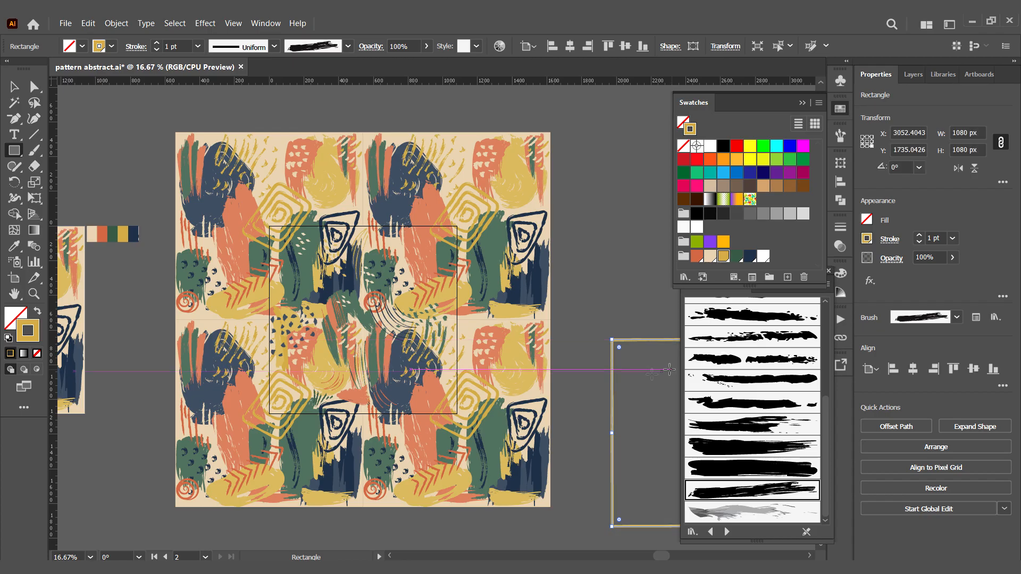
key(v)
click(37, 312)
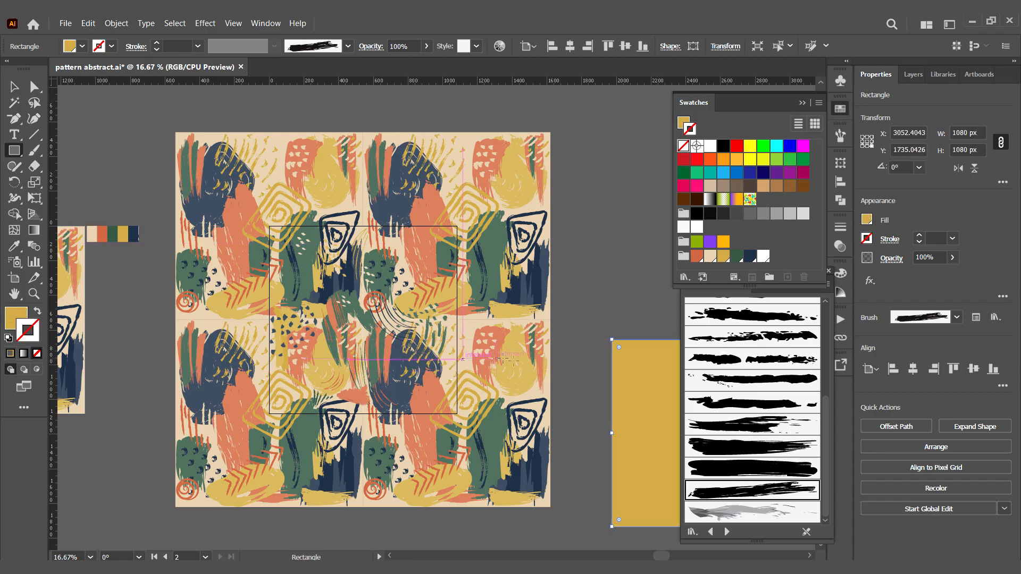
key(v)
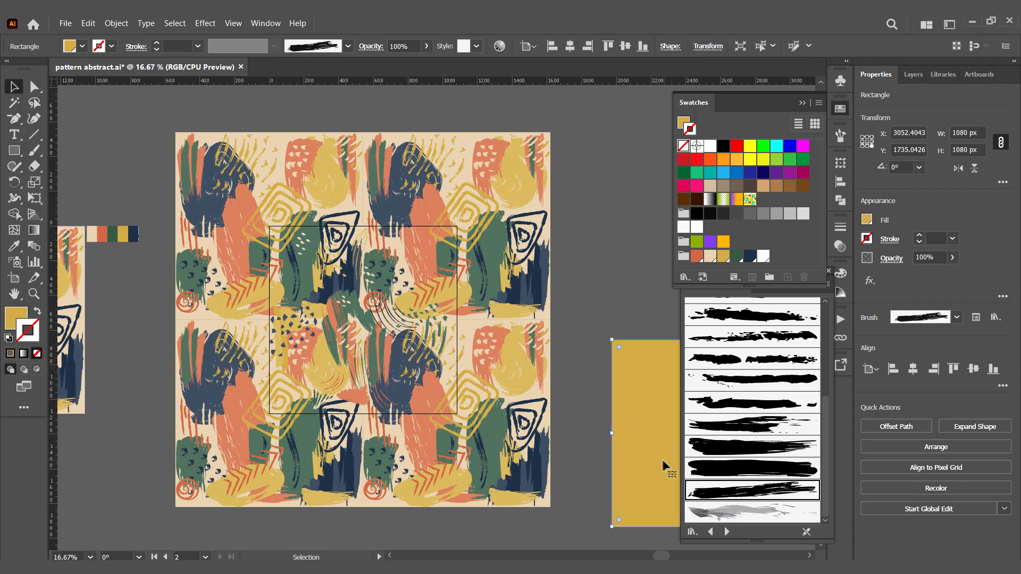
- Move the yellow square over the artwork and center it horizontally and vertically on the artboard
drag(663, 466, 333, 355)
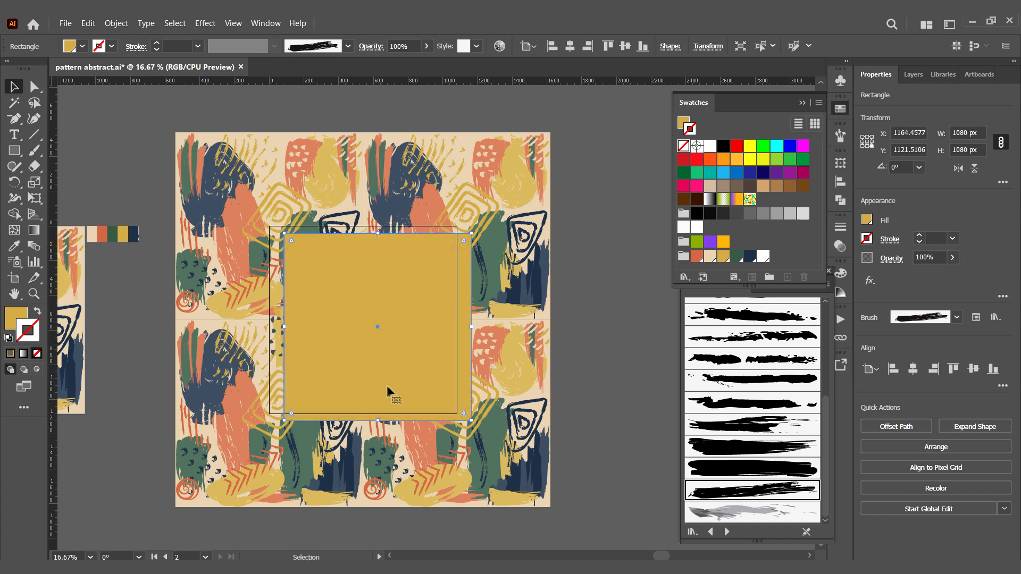
click(570, 46)
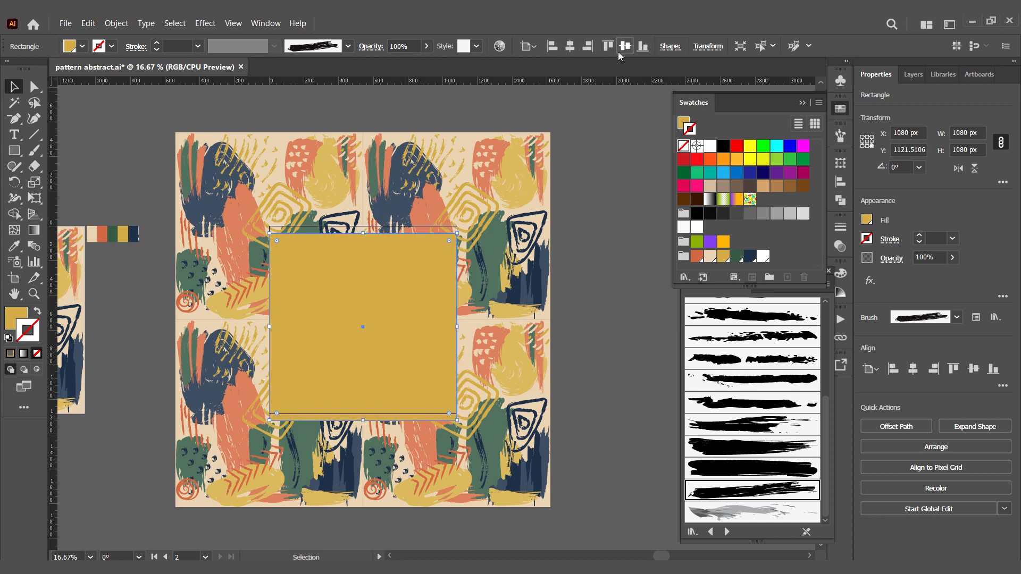
click(625, 46)
click(596, 126)
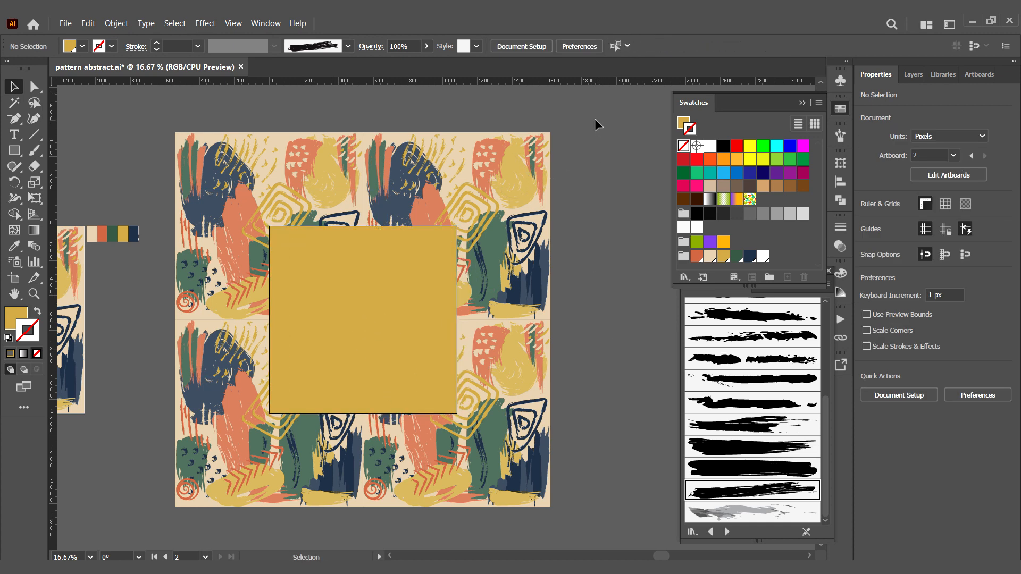
- Make a clipping mask from the yellow square and all the artwork copies beneath it
drag(164, 533, 304, 438)
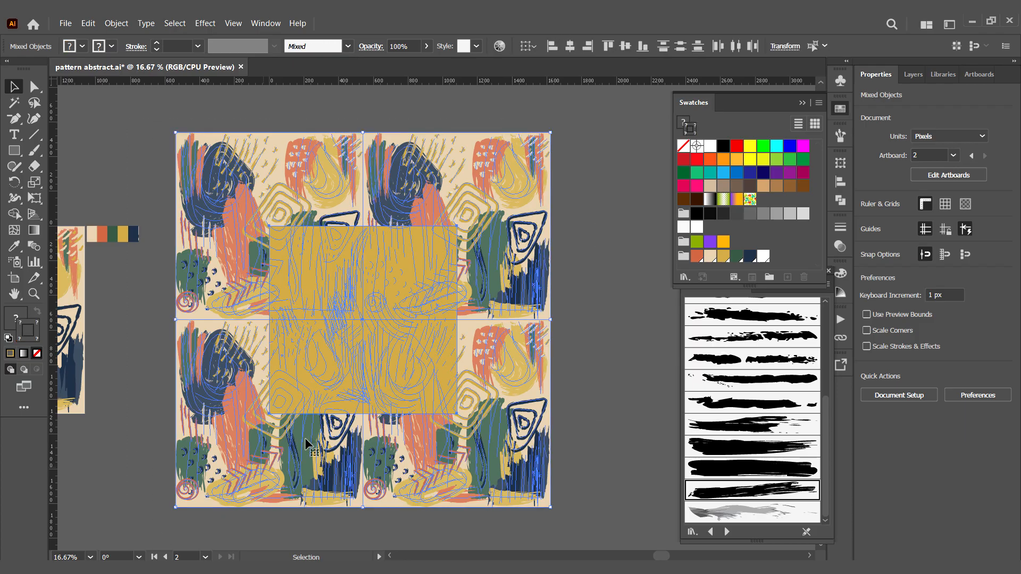
right_click(366, 328)
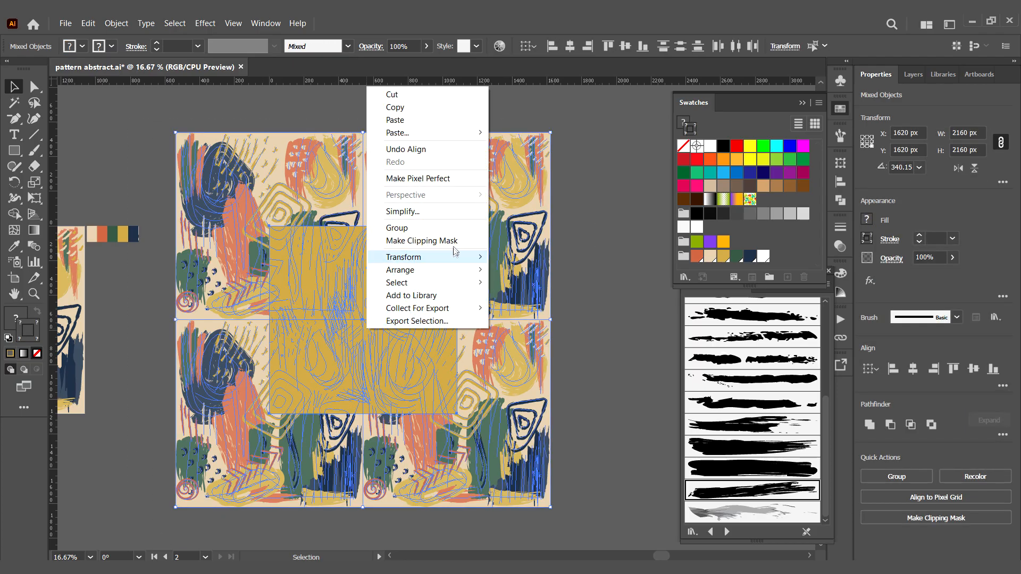
click(422, 240)
click(554, 354)
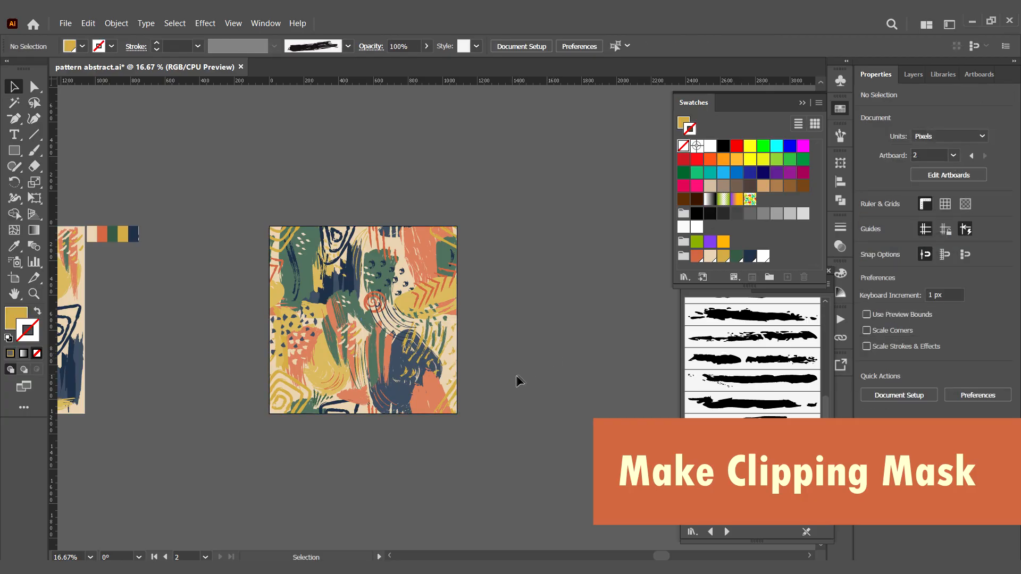
- Make a grid pattern from the clipped artwork with the tile sized to the art, and finish pattern editing
drag(238, 465, 239, 467)
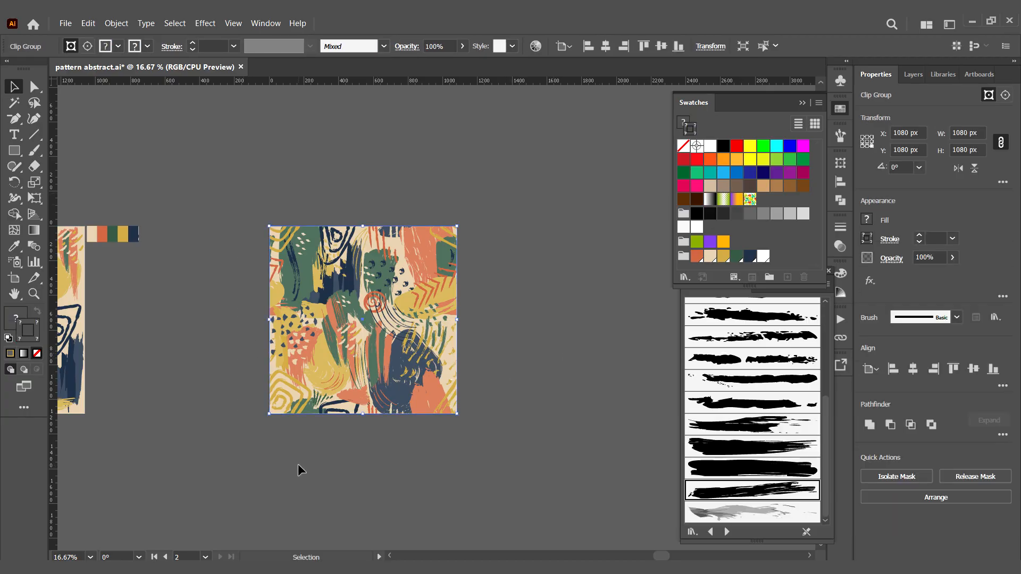
click(118, 25)
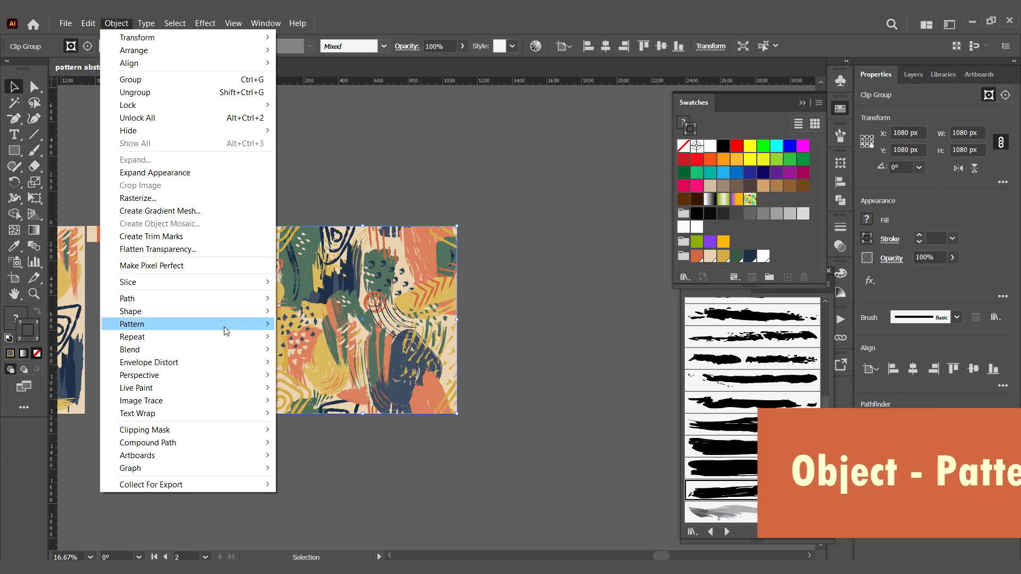
mouse_move(225, 325)
click(296, 326)
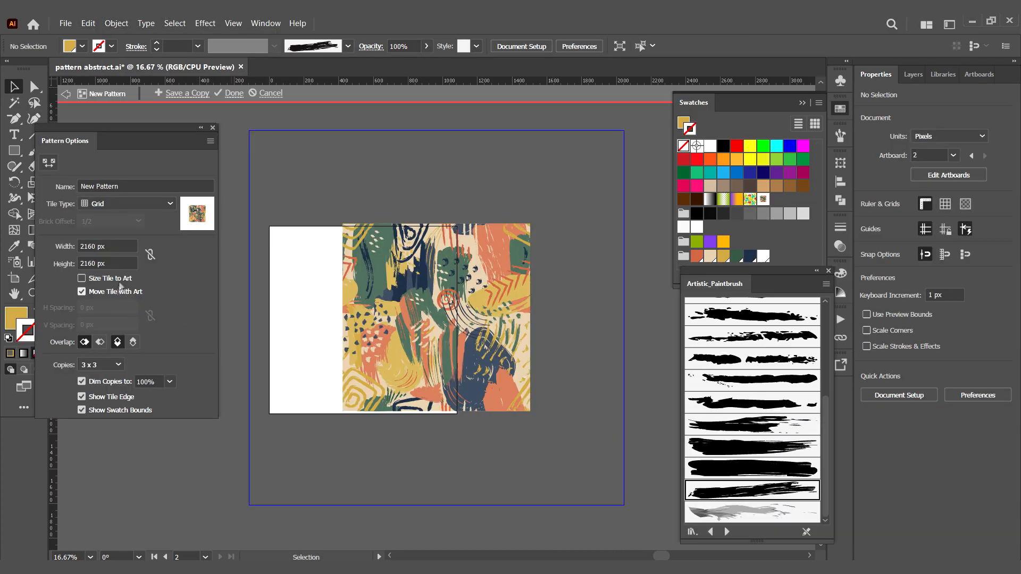
click(82, 278)
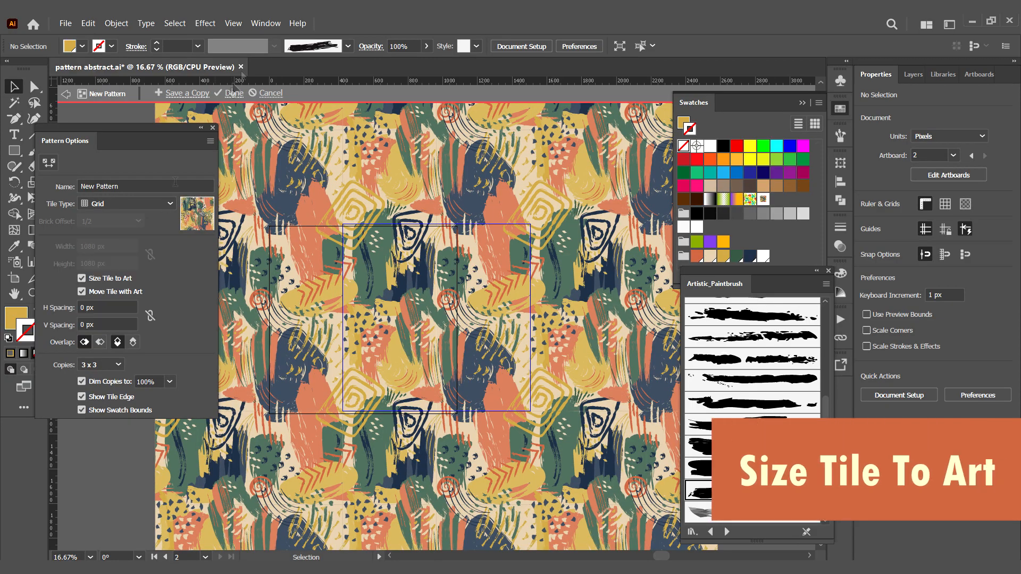
click(234, 94)
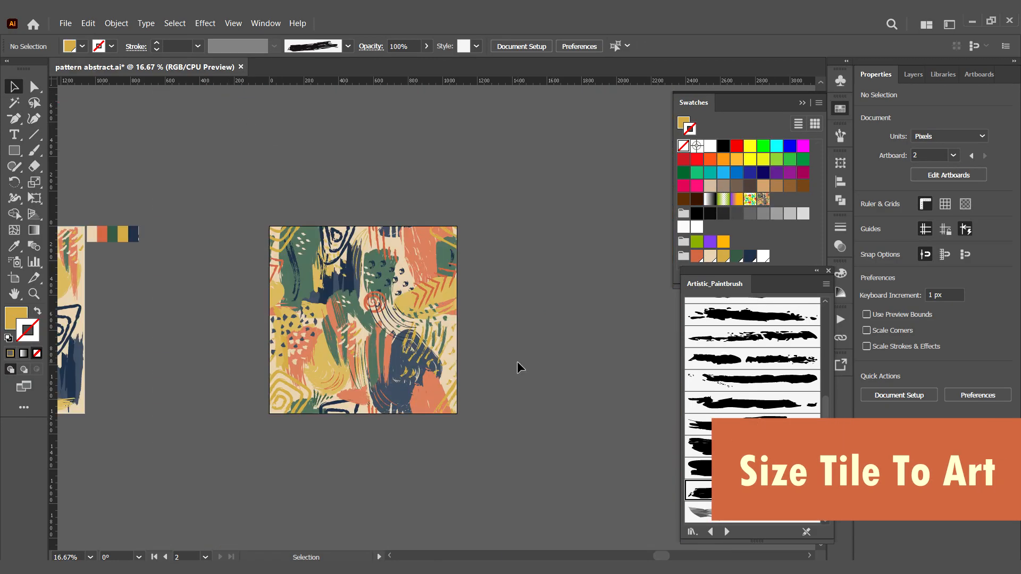
- Draw a rectangle about 3199 x 2246 px beside the artboard and fill it with the new pattern swatch
key(space)
drag(514, 280, 104, 267)
key(m)
drag(86, 130, 641, 520)
click(763, 200)
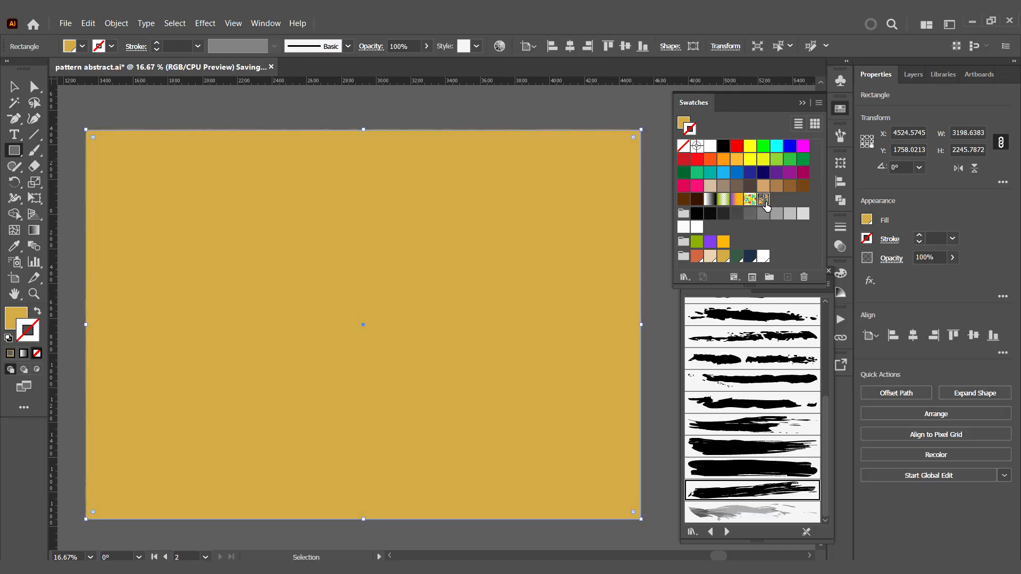
key(shift+x)
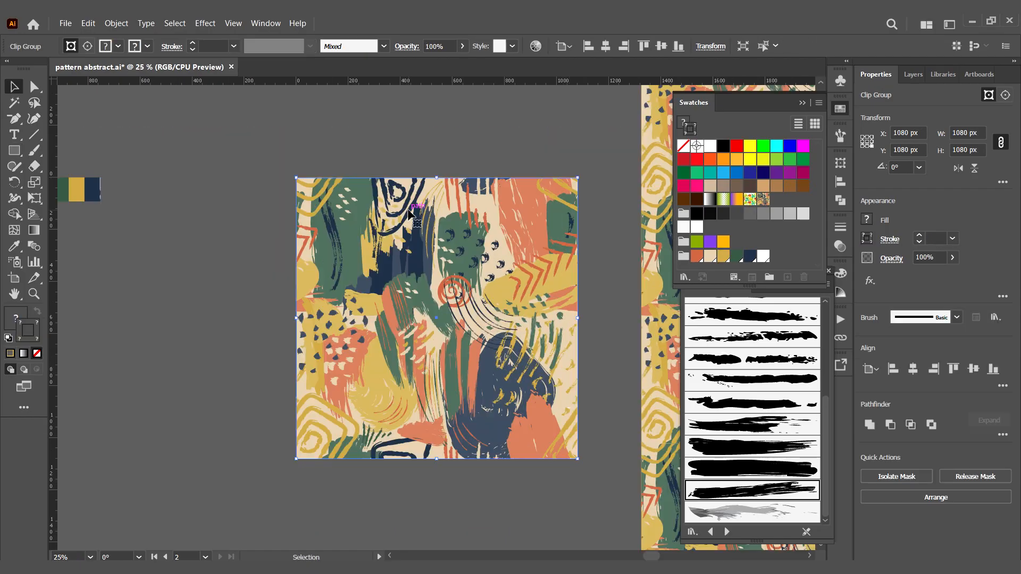
- Isolate the nested groups in the clipped artwork and recolor the navy triangle at the upper edge orange
key(a)
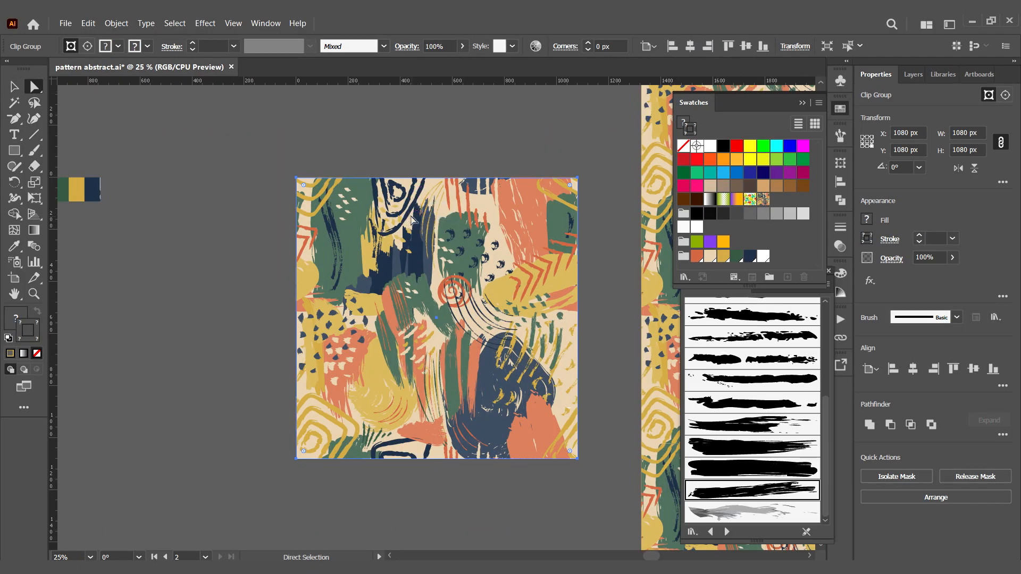
key(v)
double_click(409, 216)
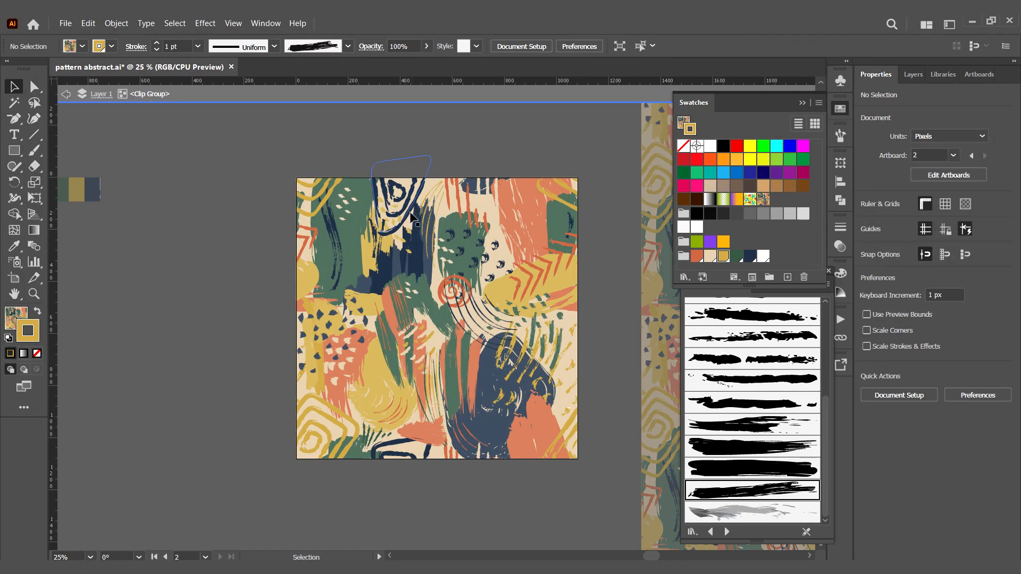
click(409, 215)
double_click(408, 216)
double_click(408, 216)
click(408, 216)
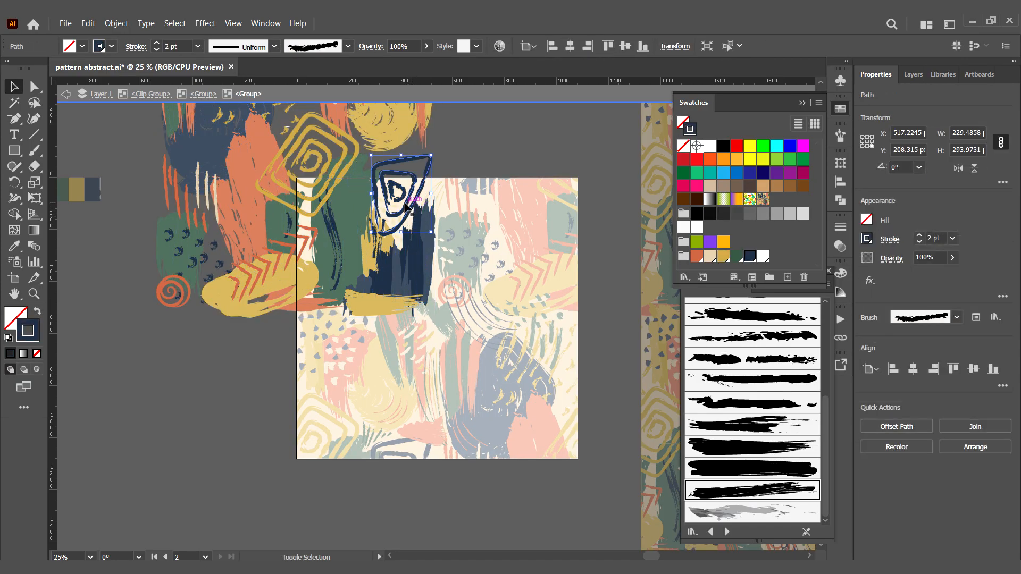
click(702, 257)
click(481, 149)
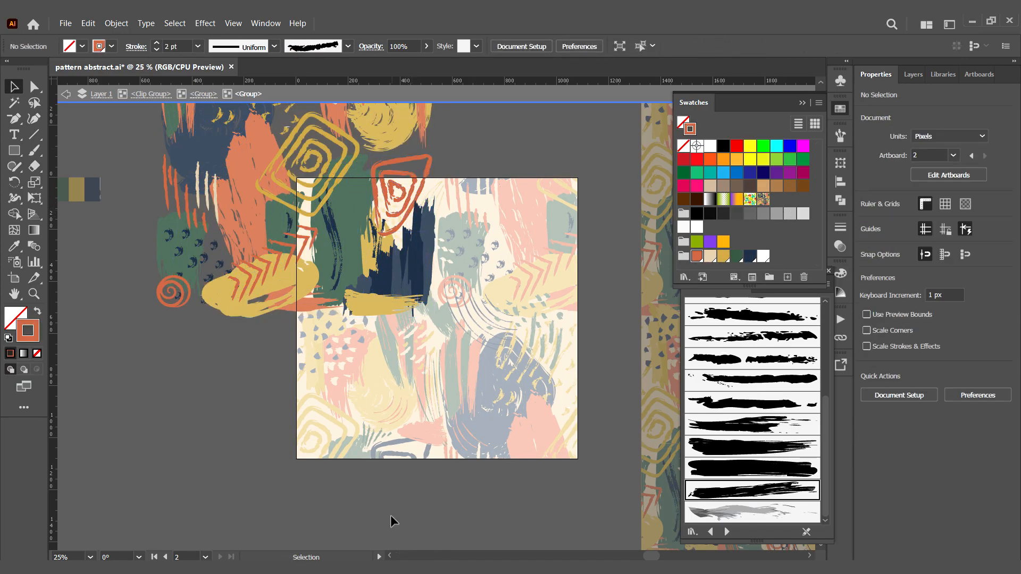
- Recolor the matching navy triangle at the artwork's lower edge orange, leave isolation, and save the document
double_click(390, 516)
click(400, 458)
double_click(400, 458)
click(402, 459)
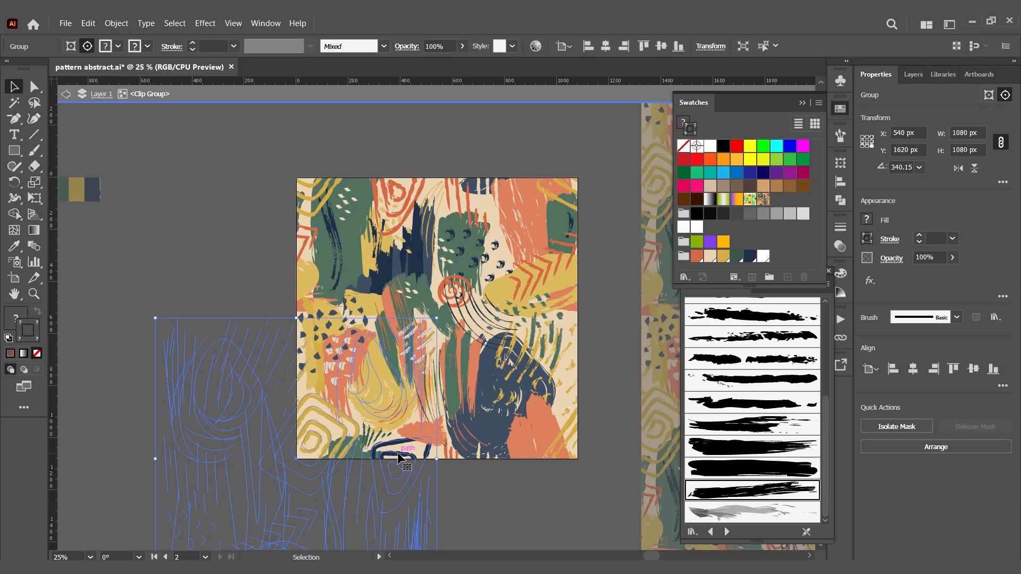
double_click(405, 459)
click(410, 460)
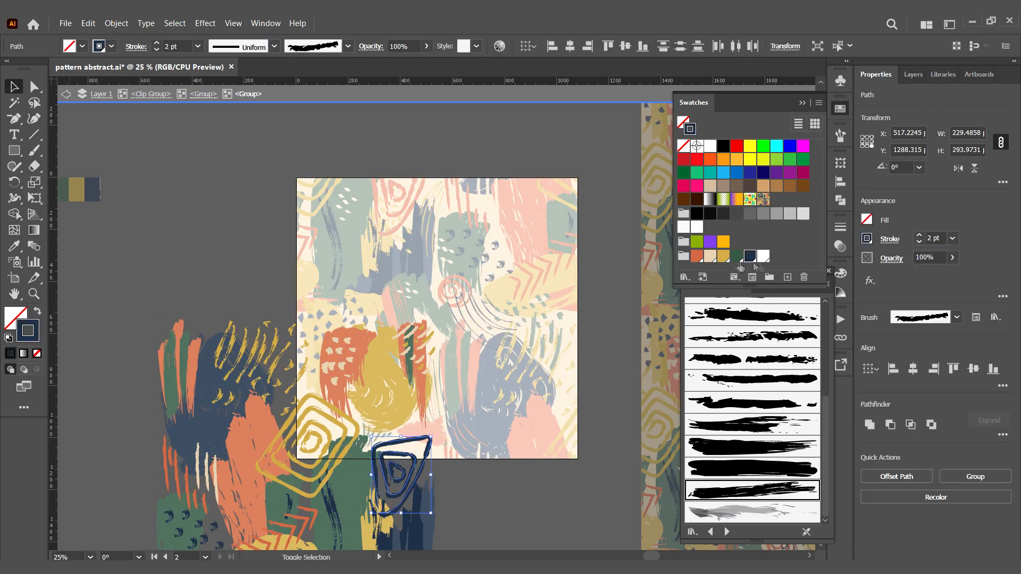
click(697, 256)
double_click(595, 412)
scroll(458, 326, right, 3)
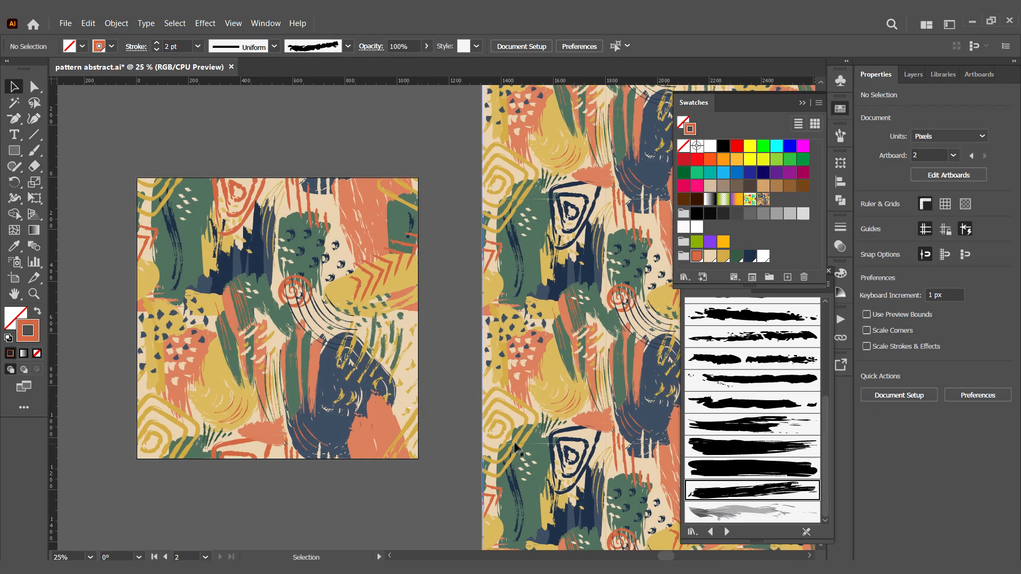
key(ctrl+s)
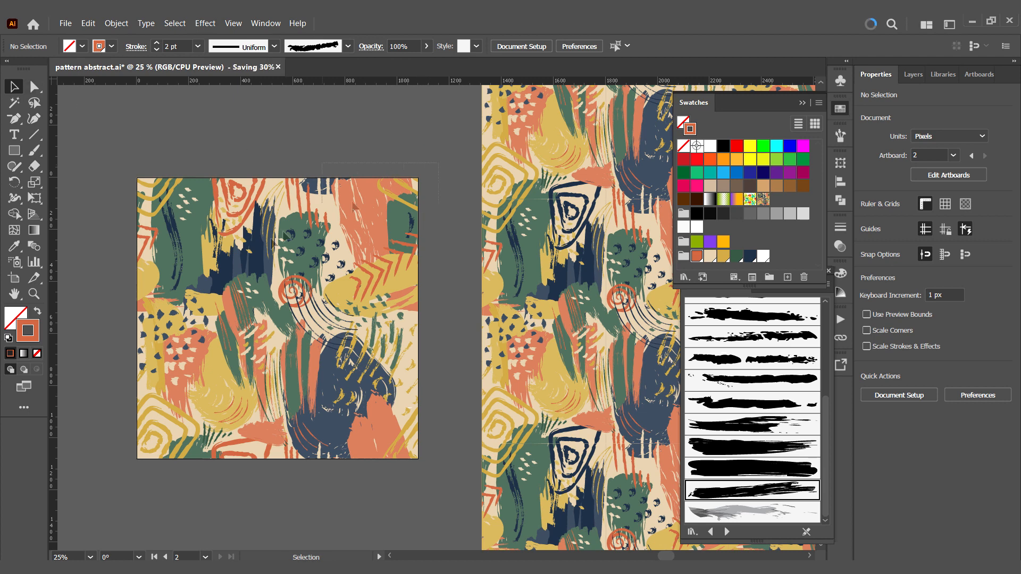
- Make a second pattern from the recolored clip group with the tile sized to the art
click(415, 210)
click(116, 24)
mouse_move(255, 324)
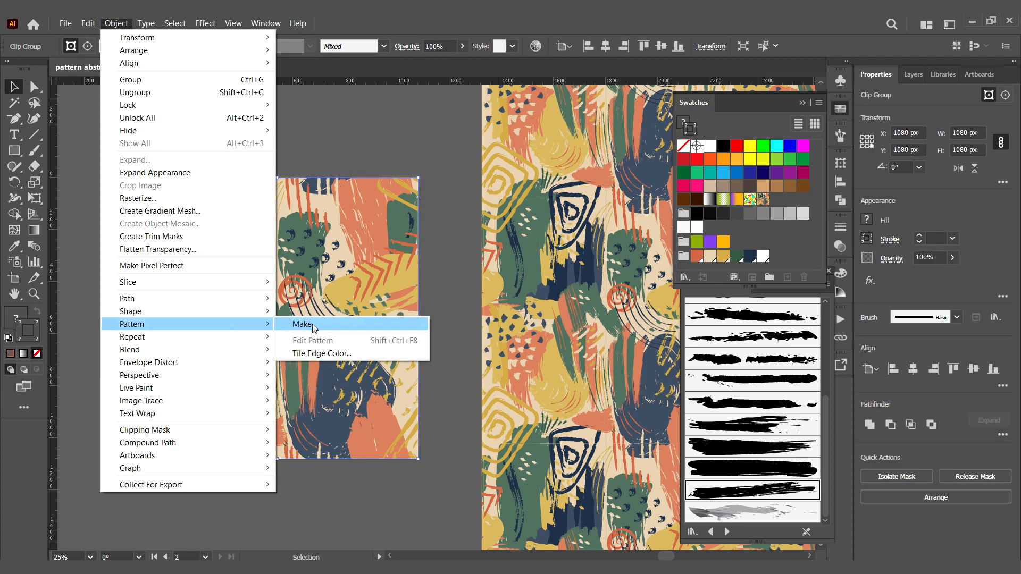
click(312, 324)
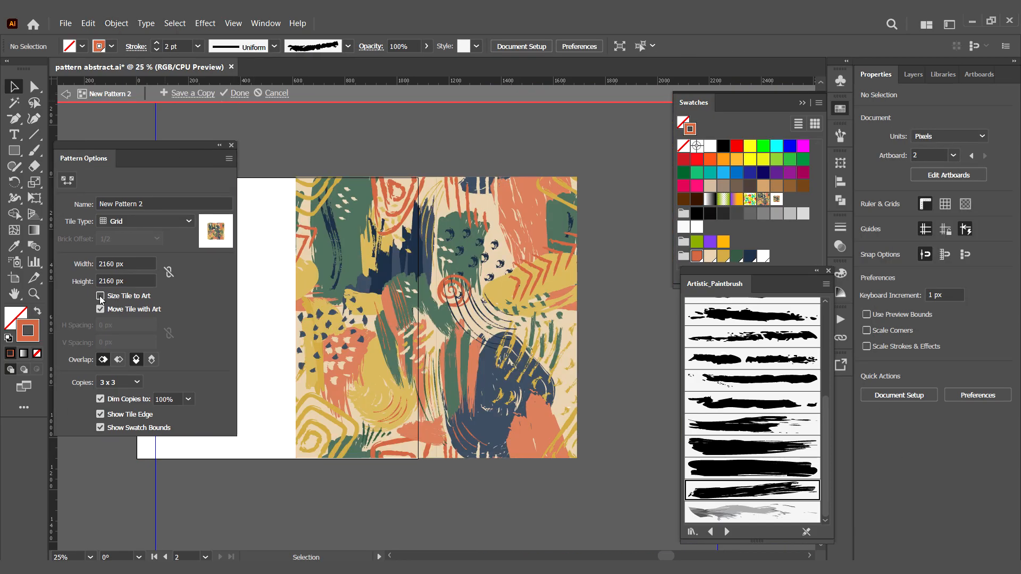
click(235, 95)
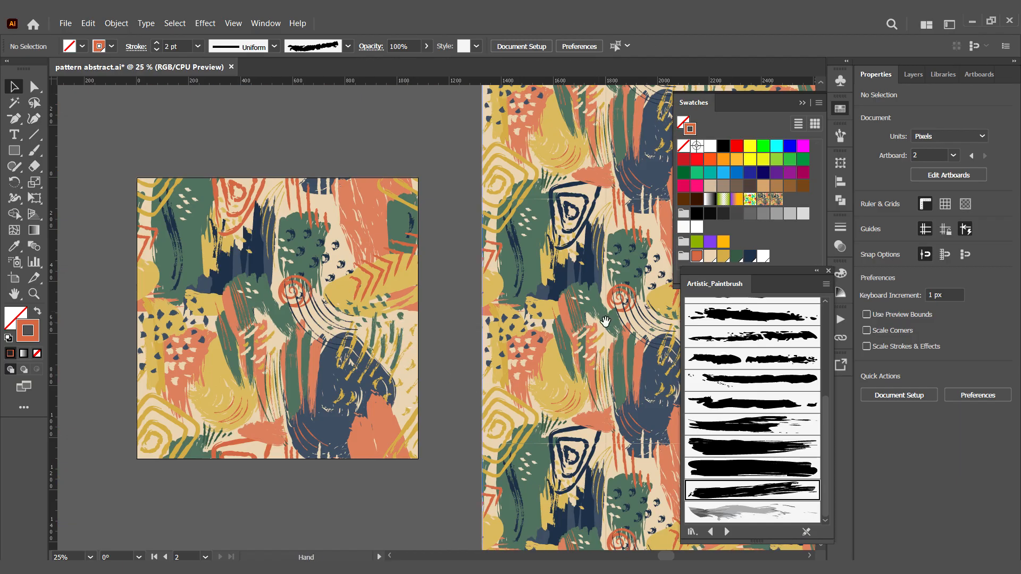
- Fill the large pattern rectangle with the swatch of the recolored pattern containing the orange triangles
drag(606, 322, 213, 290)
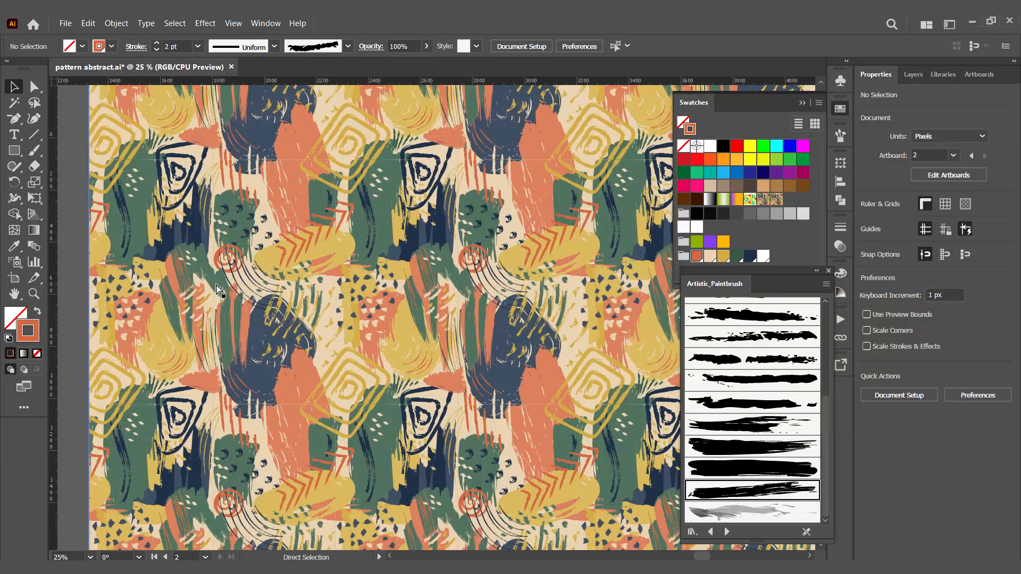
key(ctrl+minus)
drag(503, 299, 388, 299)
click(473, 317)
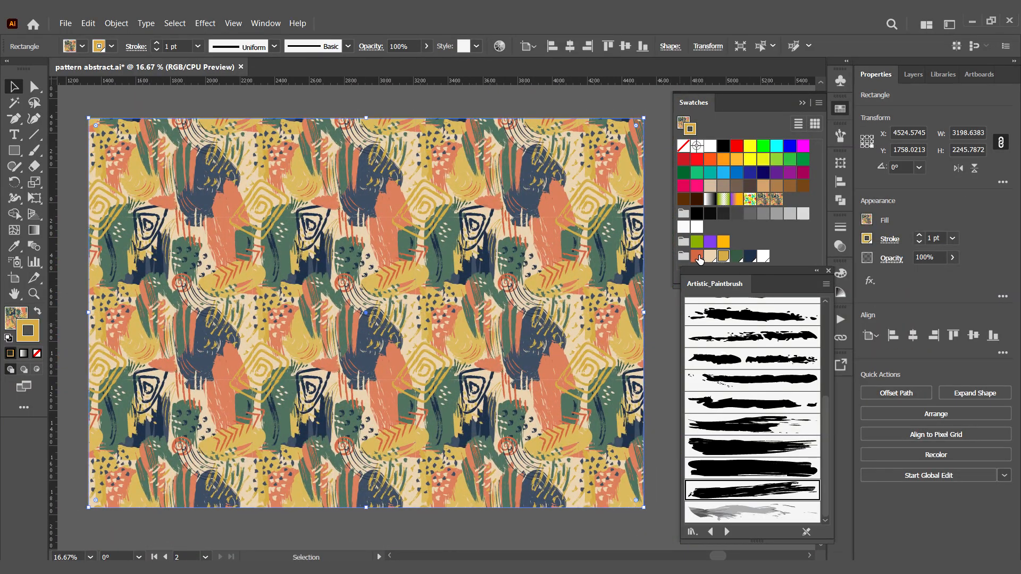
click(698, 258)
click(776, 200)
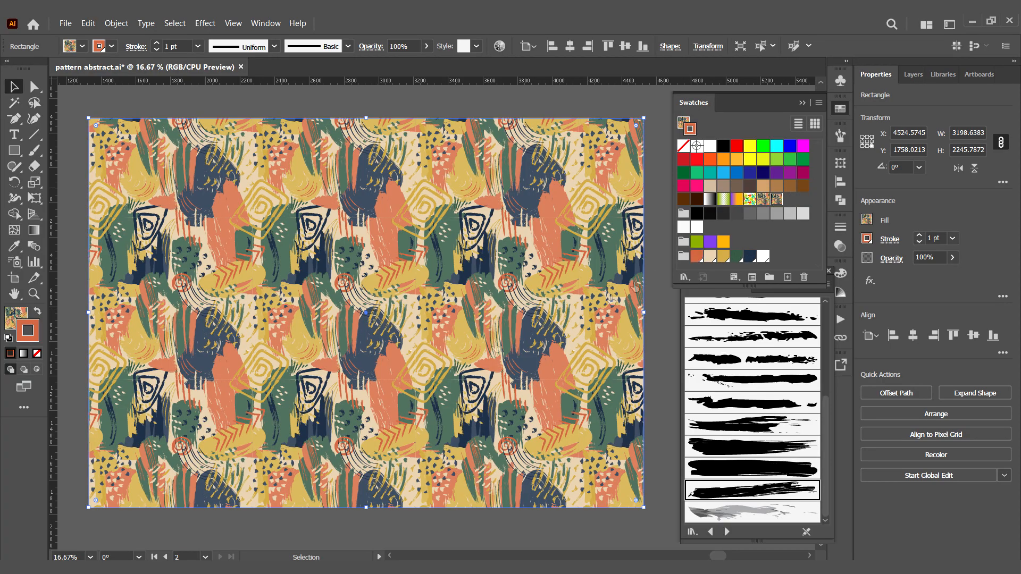
click(15, 316)
click(764, 198)
- Remove the stroke from the large pattern rectangle and deselect it
click(29, 336)
click(37, 354)
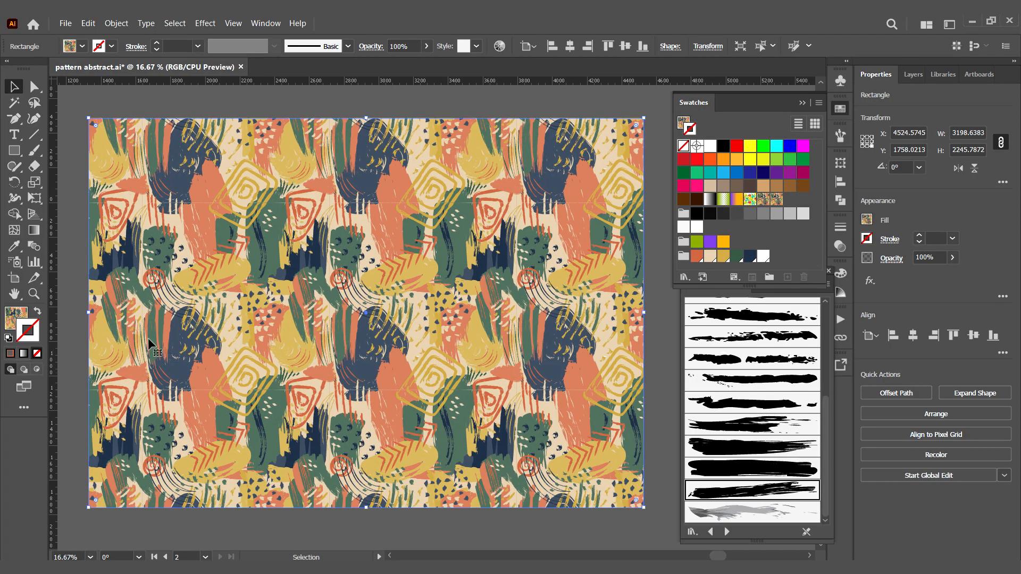
key(ctrl+minus)
key(ctrl+minus)
drag(550, 354, 360, 351)
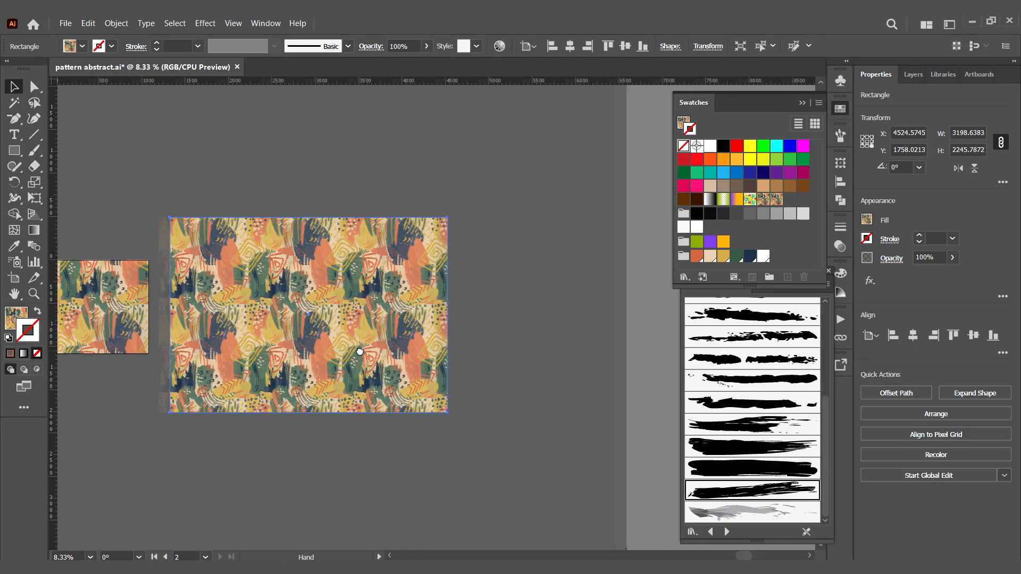
click(518, 339)
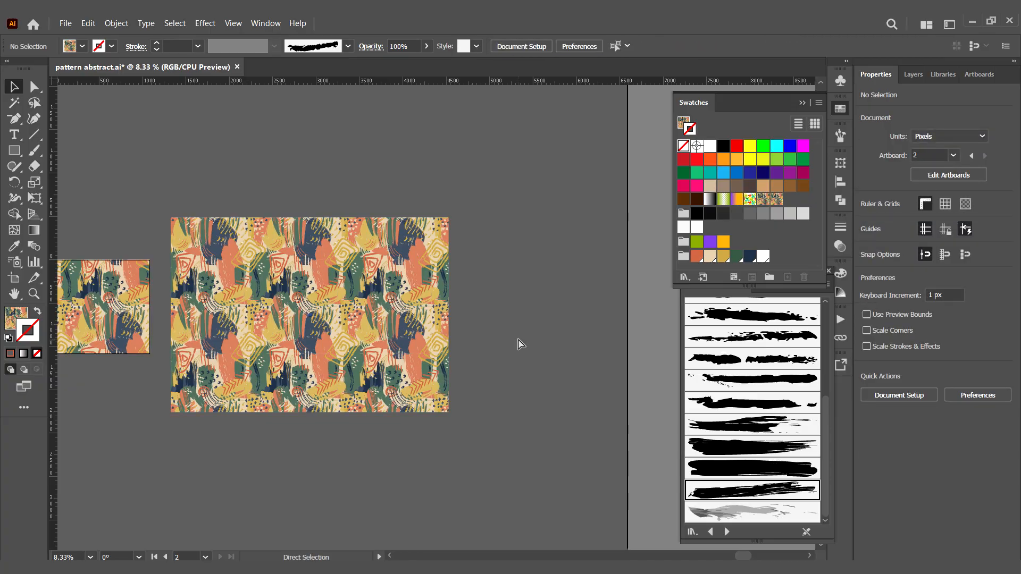
- Scale only the pattern fill inside the large rectangle uniformly to 77%, leaving the rectangle itself untransformed
key(ctrl+plus)
right_click(462, 339)
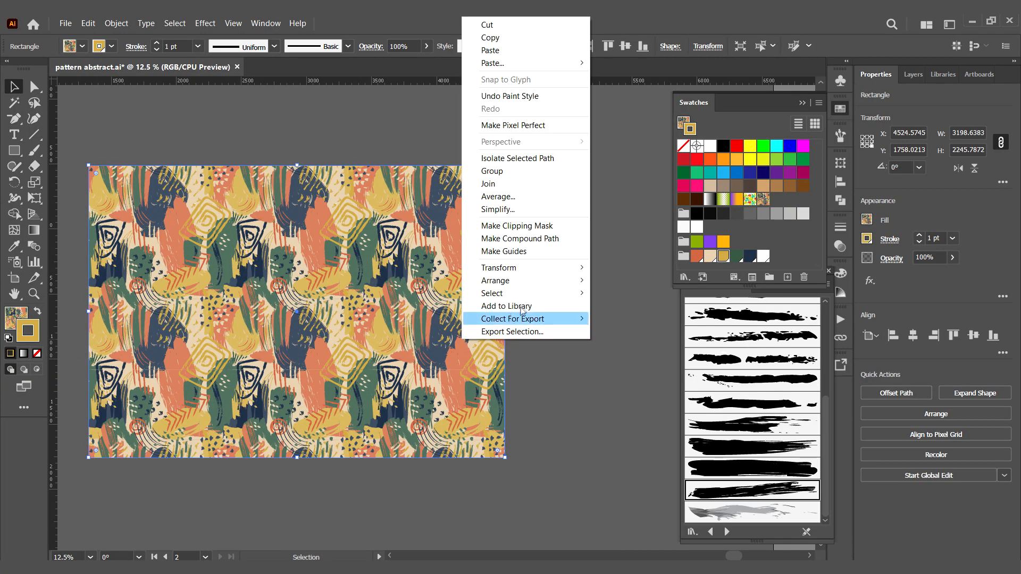
mouse_move(540, 283)
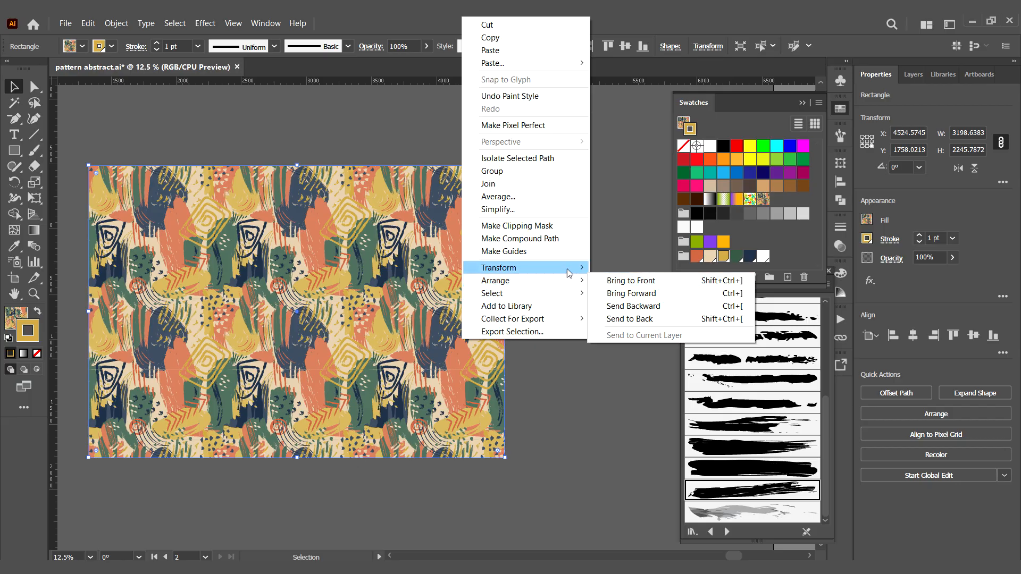
mouse_move(569, 273)
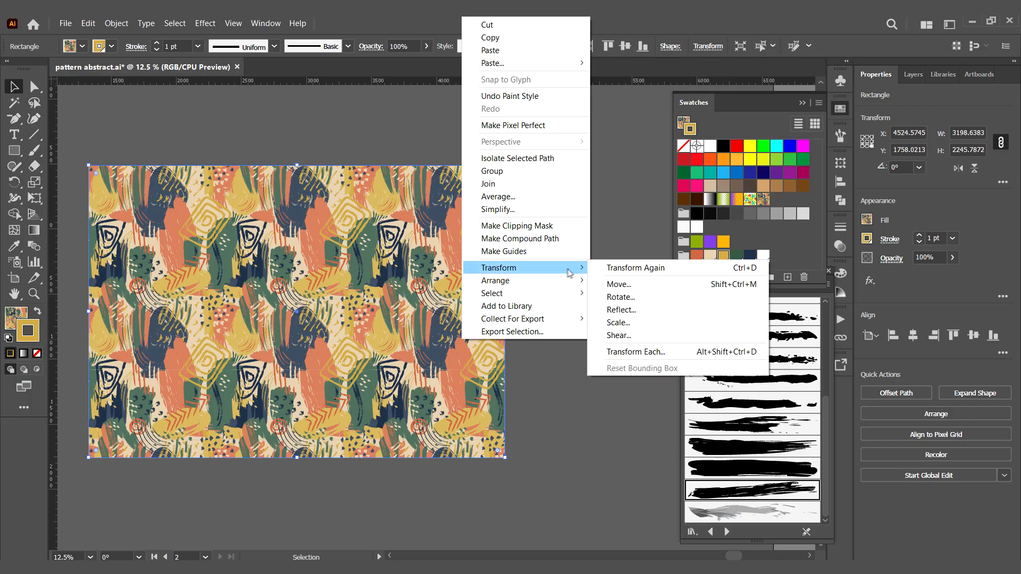
click(620, 322)
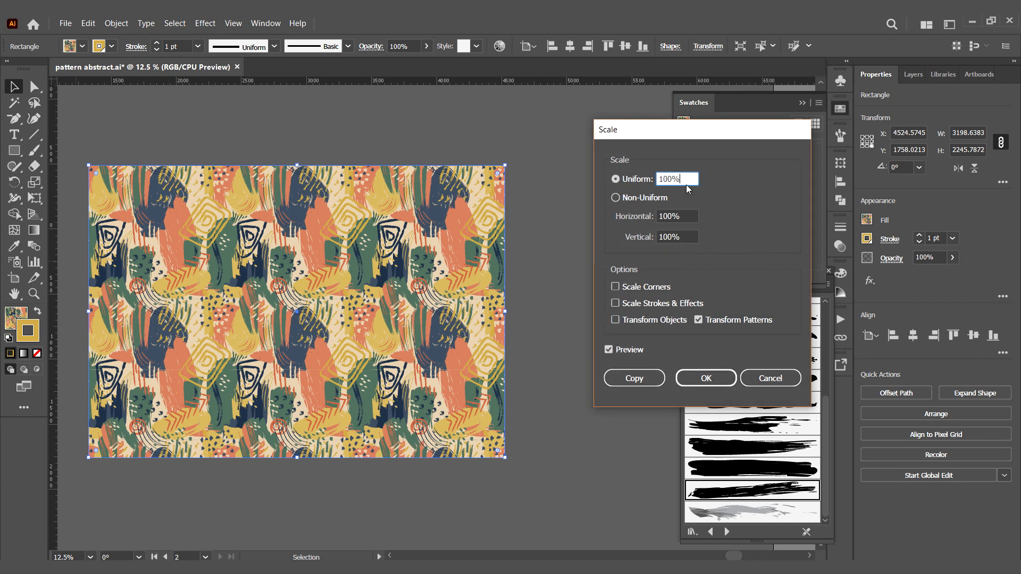
key(Down)
key(Down)
key(Down)
key(Down)
key(Down)
key(Down)
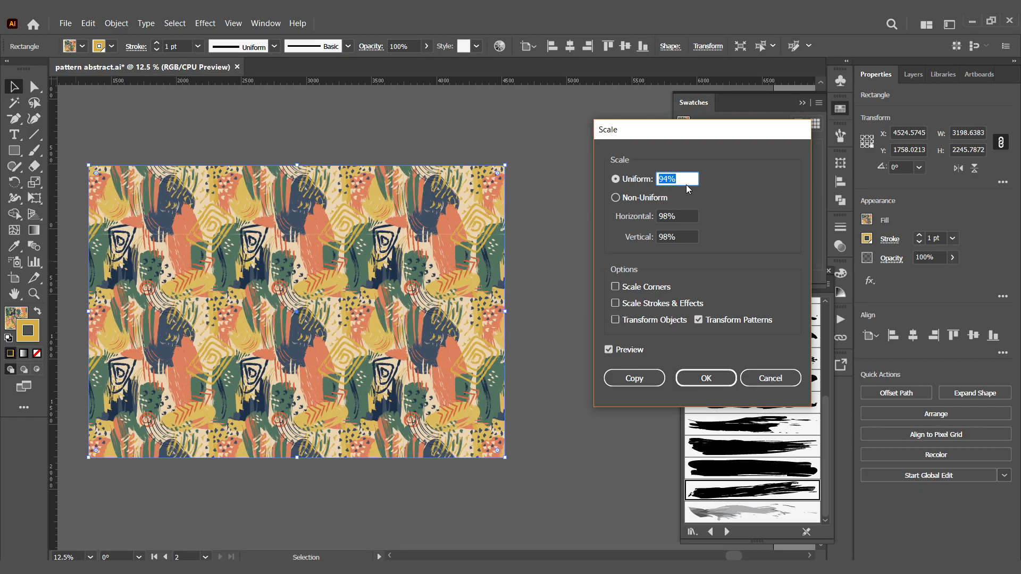
key(Down)
key(Down)
key(Down)
key(Down)
key(Down)
key(Down)
key(Down)
key(Down)
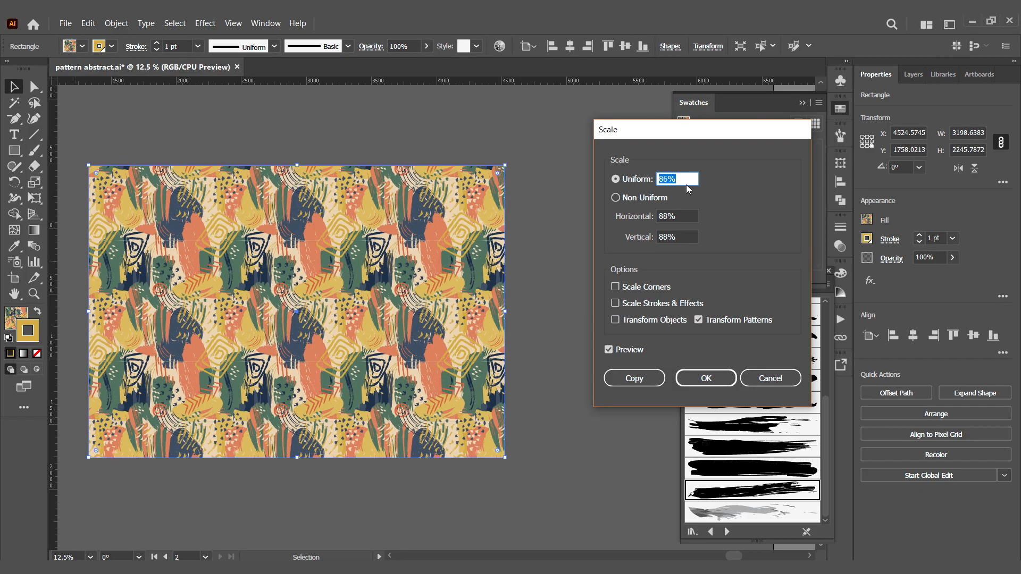
key(Down)
key(Down)
key(Down)
key(Down)
key(Down)
key(Down)
key(Down)
key(Down)
key(Down)
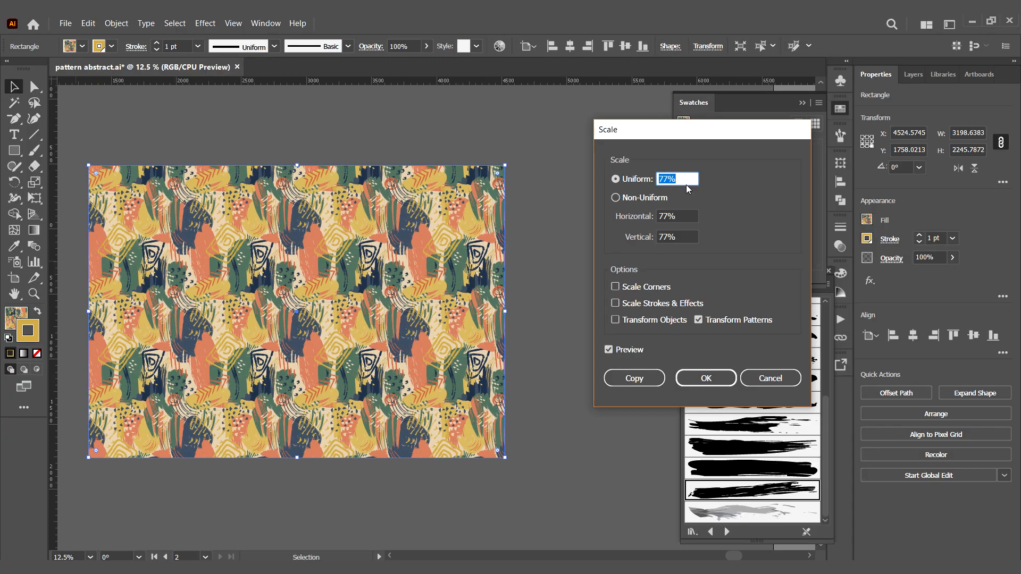